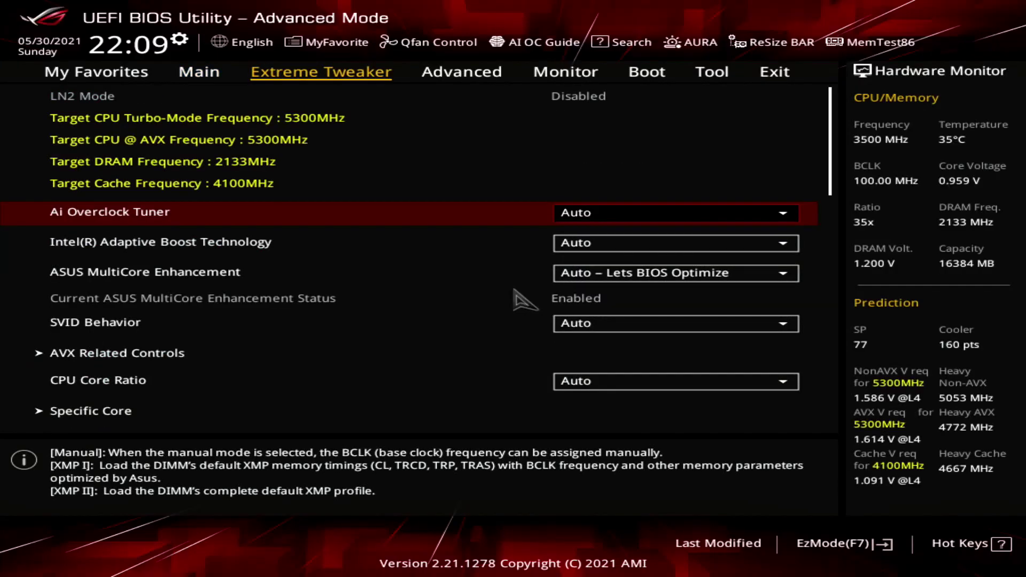
Set Ai Overclock Tuner to XMP I.
key(Return)
key(Down)
key(Down)
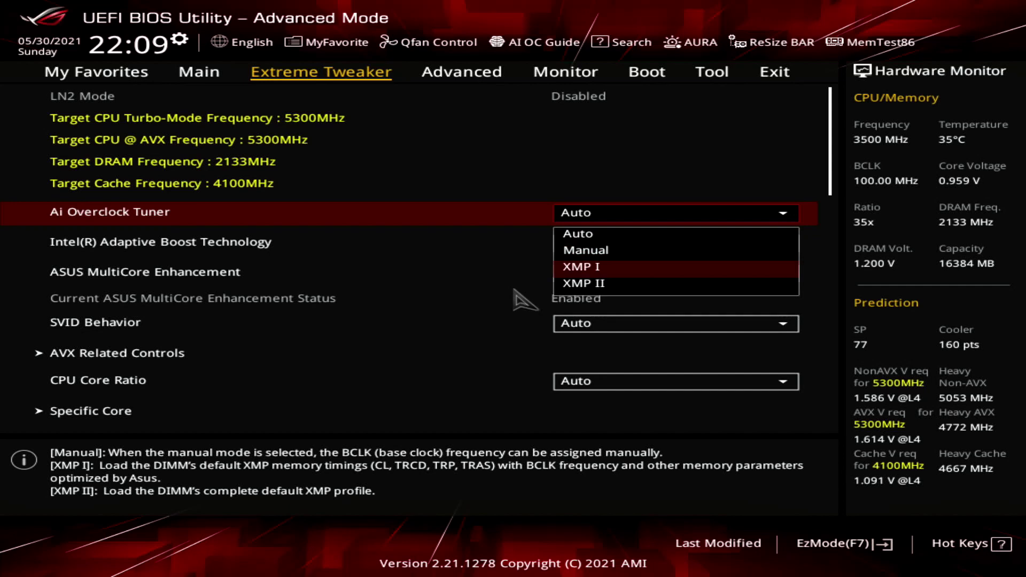
key(Return)
Set Intel(R) Adaptive Boost Technology to Enabled.
key(Down)
key(Down)
key(Down)
key(Down)
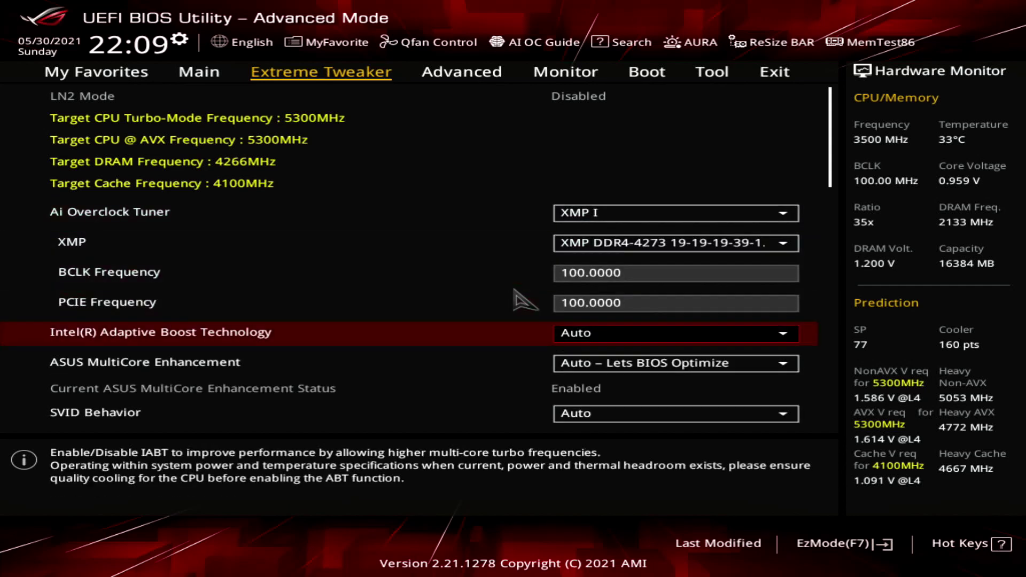
key(Return)
key(Down)
key(Down)
key(Return)
Set ASUS MultiCore Enhancement to Enabled – Remove All limits.
key(Down)
key(Return)
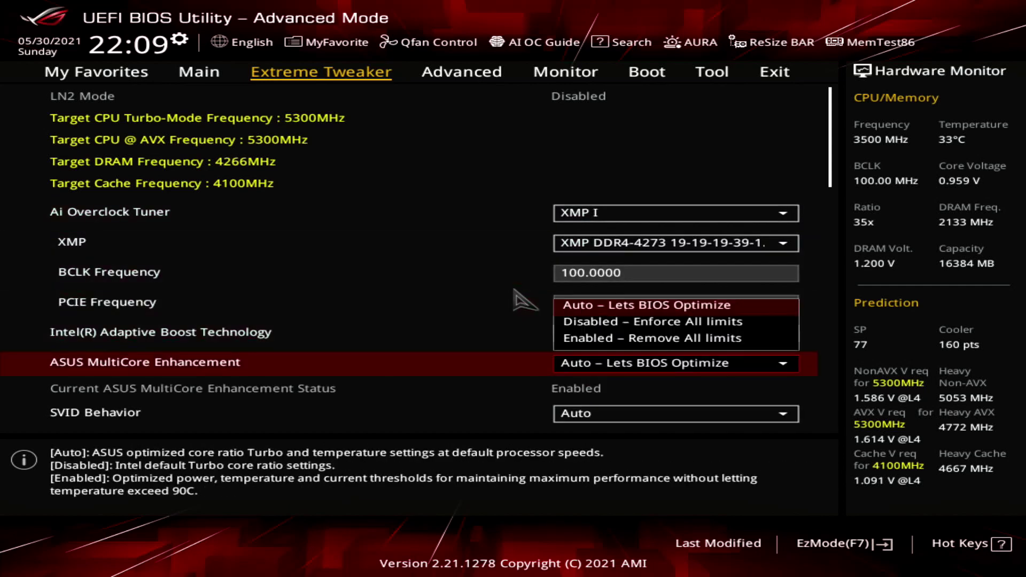
key(Down)
key(Down)
key(Return)
Open the AI Features settings of Extreme Tweaker.
key(Down)
key(Down)
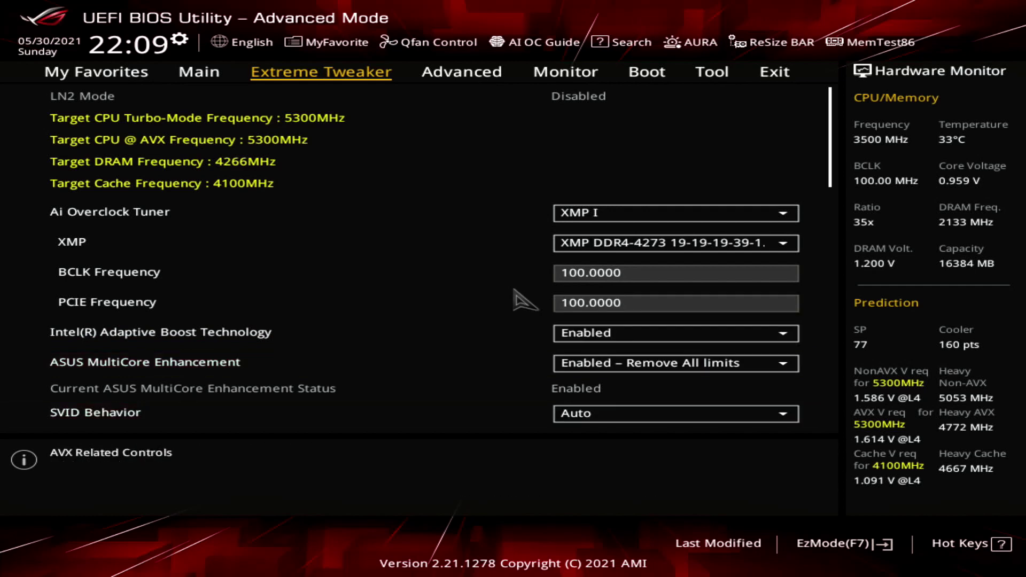
key(Down)
key(Down)
key(Down)
key(Down)
key(Down)
key(Down)
key(Down)
key(Down)
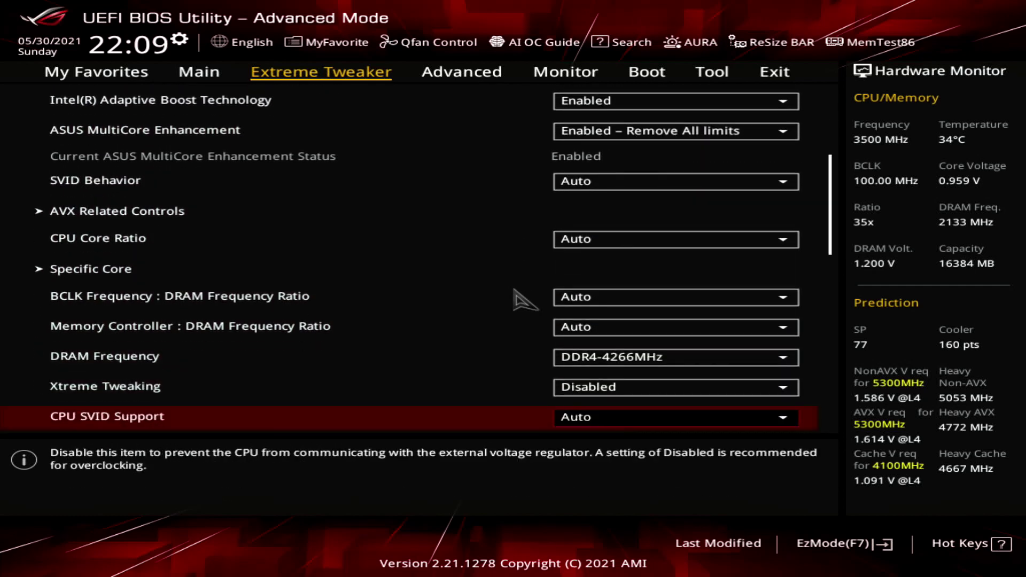
key(Down)
key(Down)
key(Down)
key(Down)
key(Down)
key(Down)
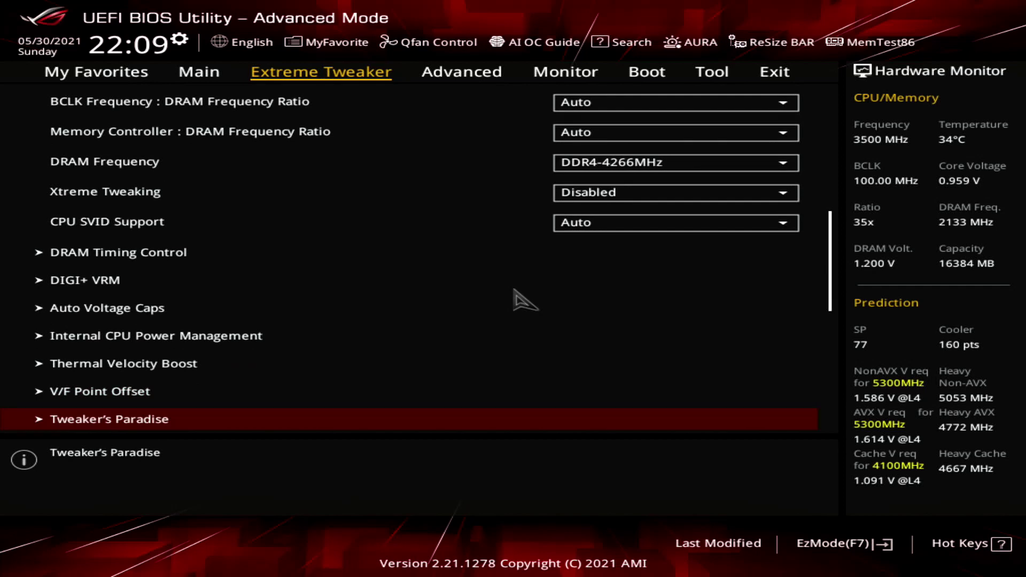
key(Return)
Set Package Temperature Threshold to 85 and Regulate Frequency by above Threshold to Enabled.
key(Down)
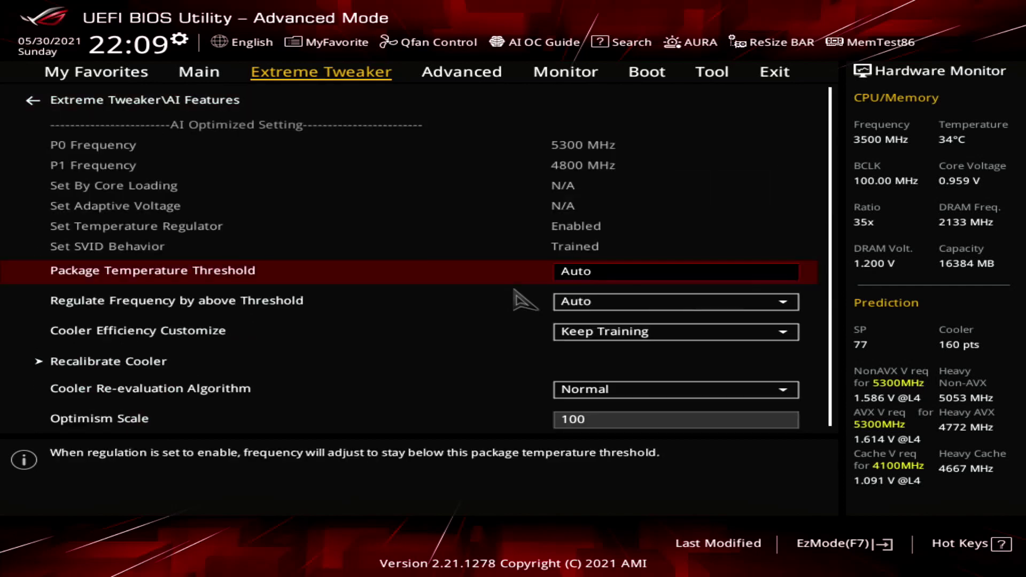
text(85)
key(Down)
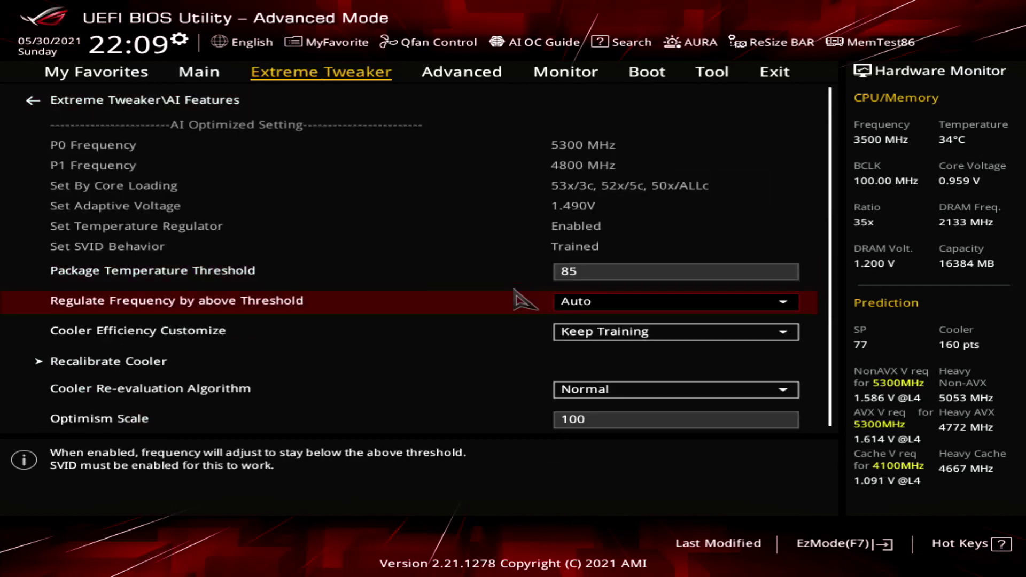
key(Return)
key(Down)
key(Return)
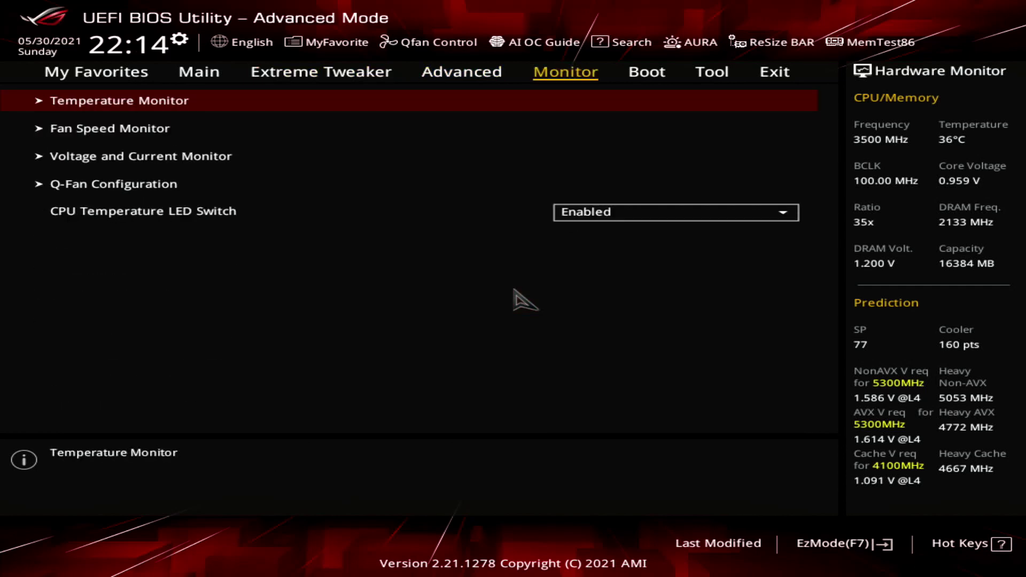
Open Chassis Fan(s) Configuration within the Q-Fan Configuration settings.
key(Down)
key(Down)
key(Down)
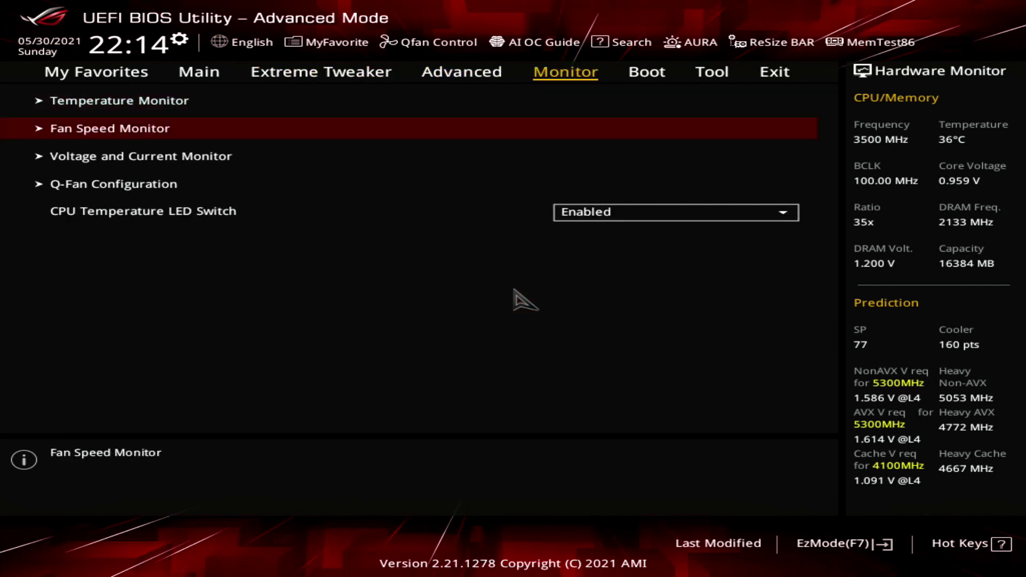
key(Return)
key(Down)
key(Down)
key(Down)
key(Down)
key(Down)
key(Down)
key(Down)
key(Down)
key(Down)
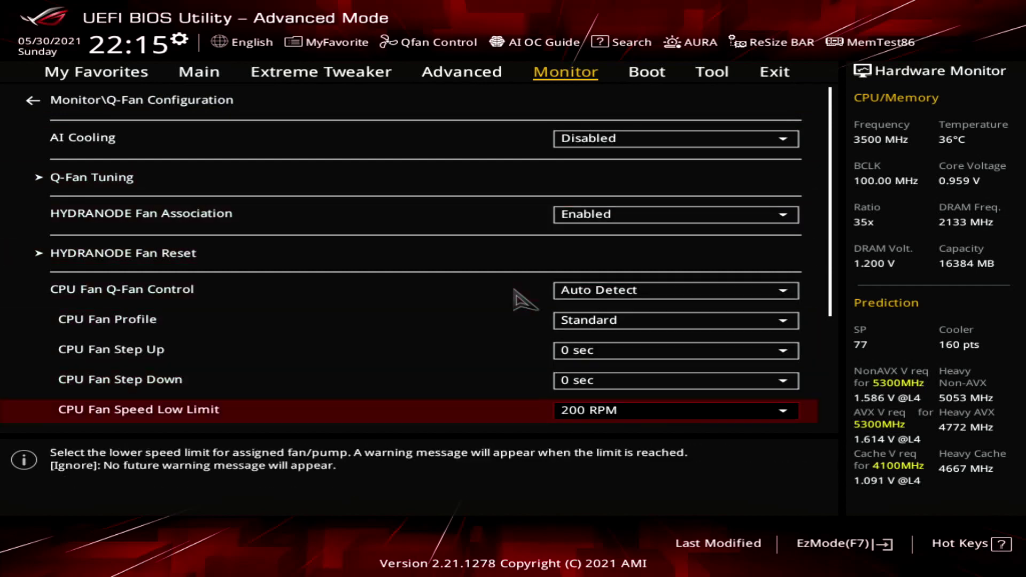
key(Down)
key(Return)
Set the Chassis Fan 2 Profile to Manual.
key(Down)
key(Down)
key(Down)
key(Down)
key(Down)
key(Down)
key(Down)
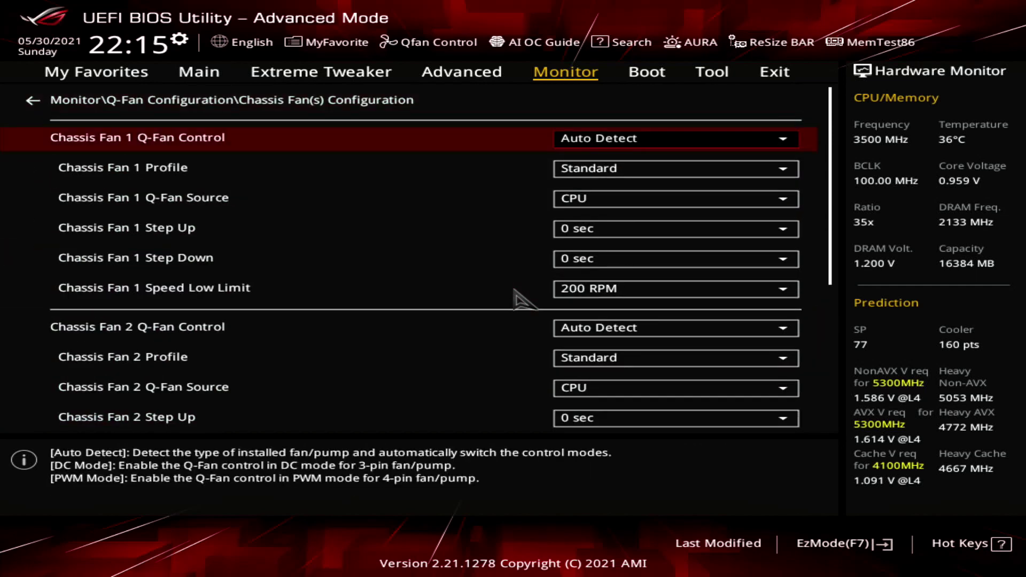
key(Down)
key(Return)
key(Down)
key(Down)
key(Down)
key(Down)
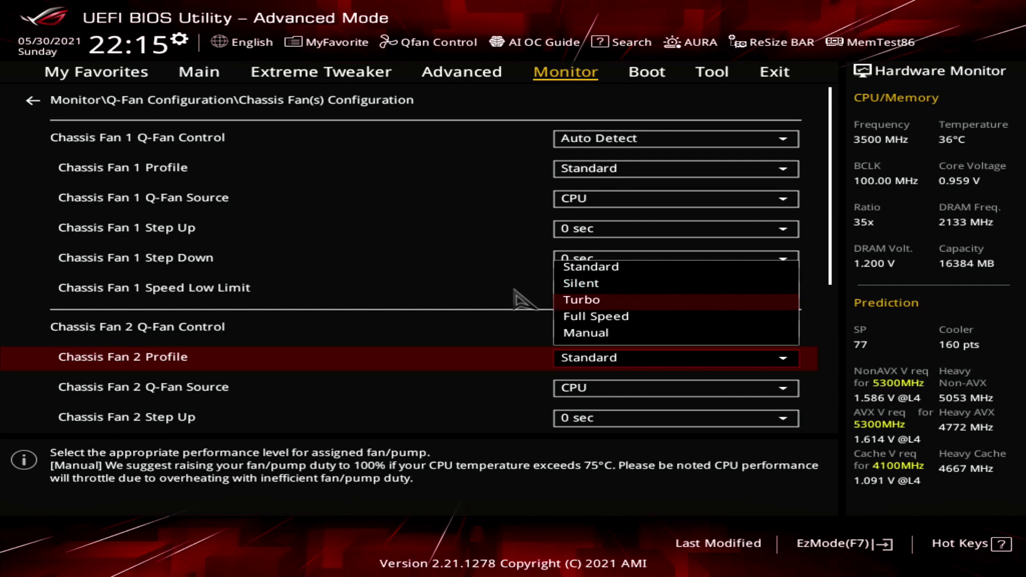
key(Return)
Set the Chassis Fan 2 Q-Fan Source to T_Sensor.
key(Down)
key(Return)
key(Down)
key(Down)
key(Down)
key(Down)
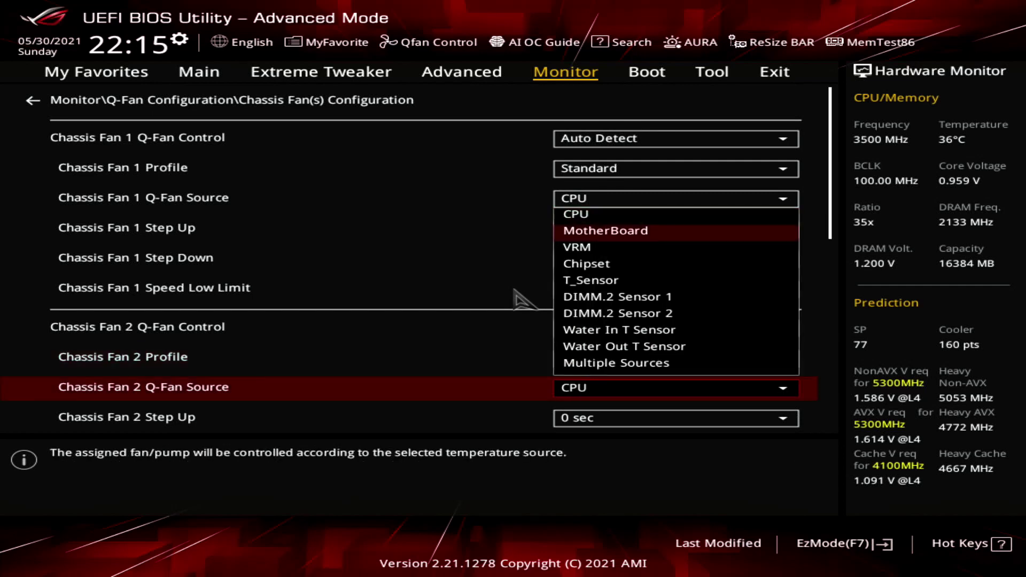
key(Return)
Try to set the Chassis Fan 2 Upper Temperature to 40.
key(Down)
key(Down)
key(Down)
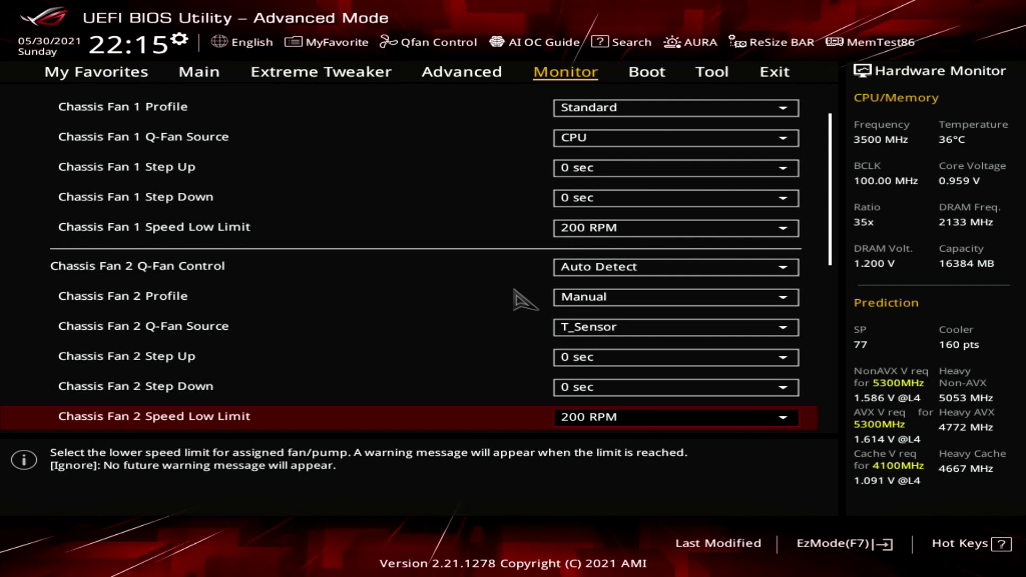
key(Down)
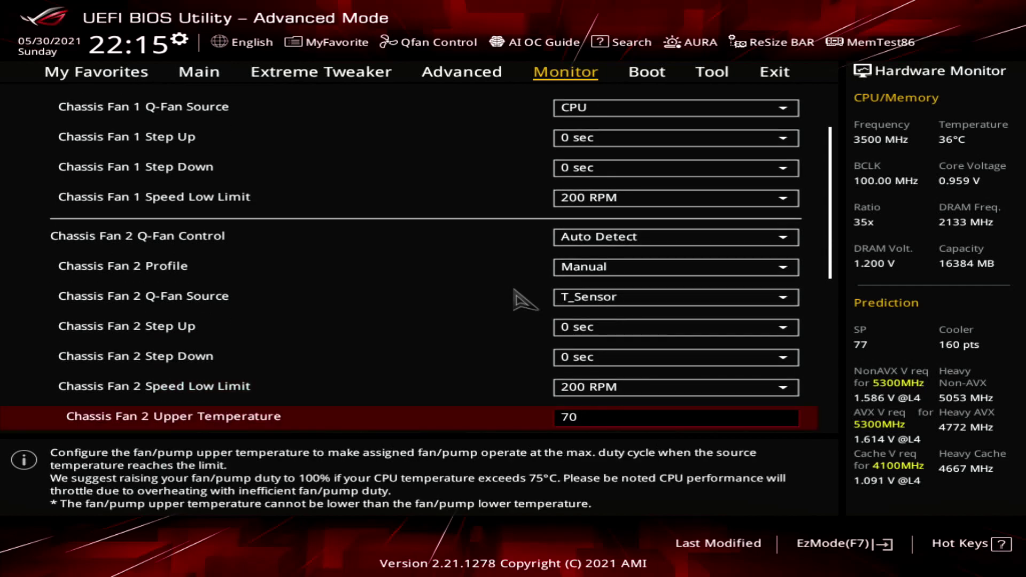
text(40)
key(Down)
key(Down)
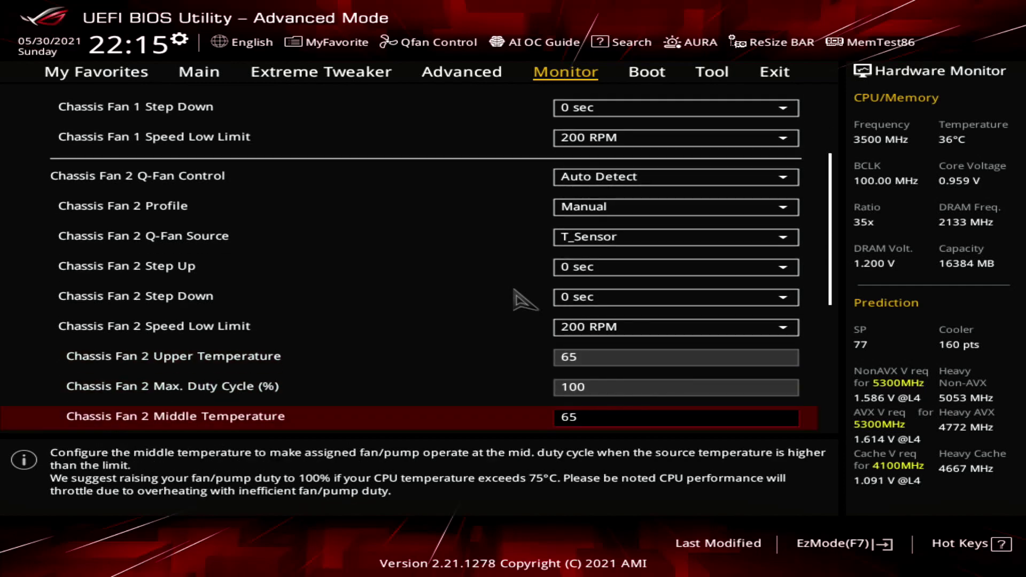
Set the Chassis Fan 2 Lower Temperature to 30.
key(Up)
key(Down)
key(Down)
key(Down)
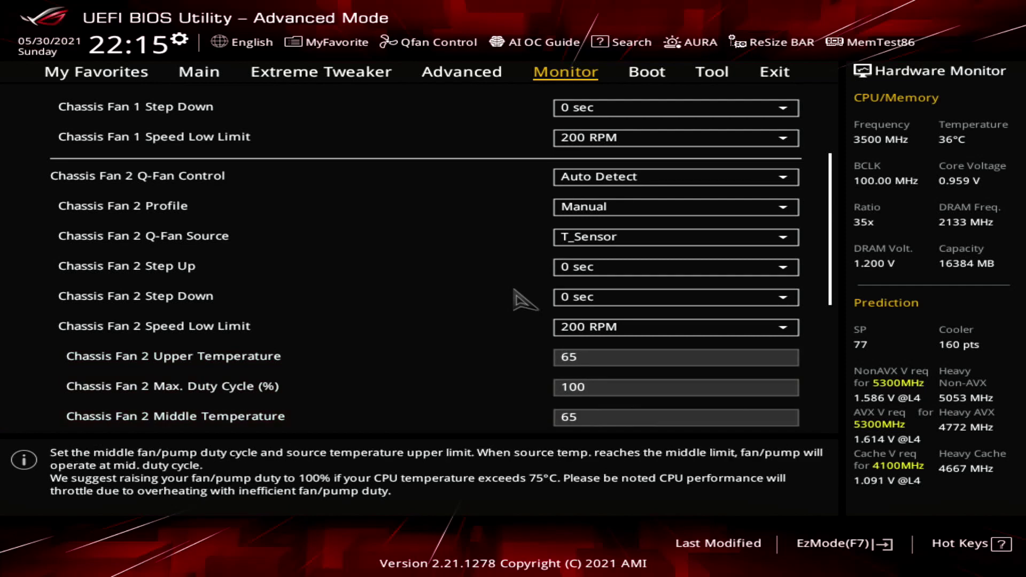
key(Down)
key(Down)
key(Up)
text(30)
Set the Chassis Fan 2 Middle Temperature to 35 and its Middle Duty Cycle to 60%.
key(Up)
key(Up)
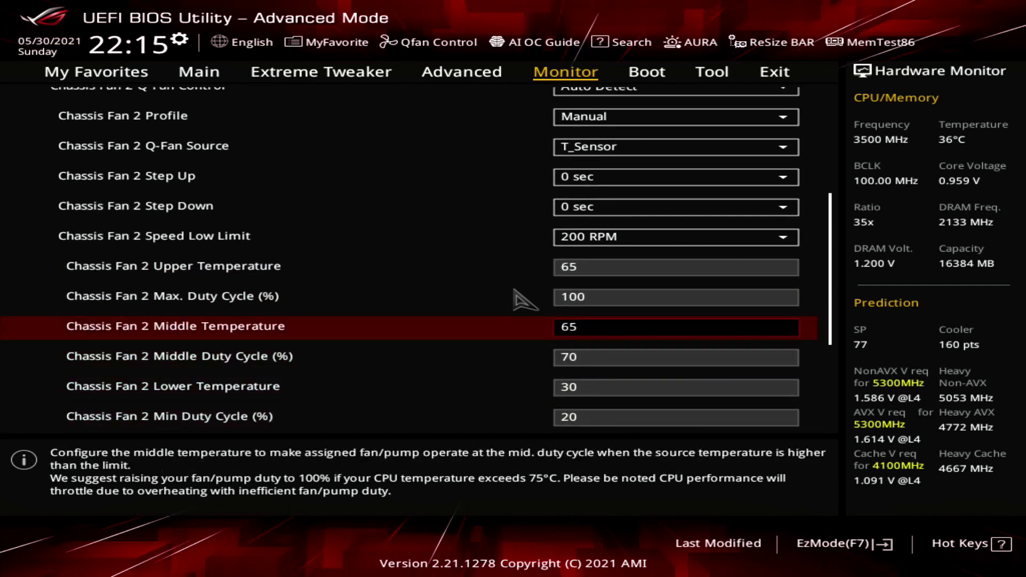
text(35)
key(Down)
text(60)
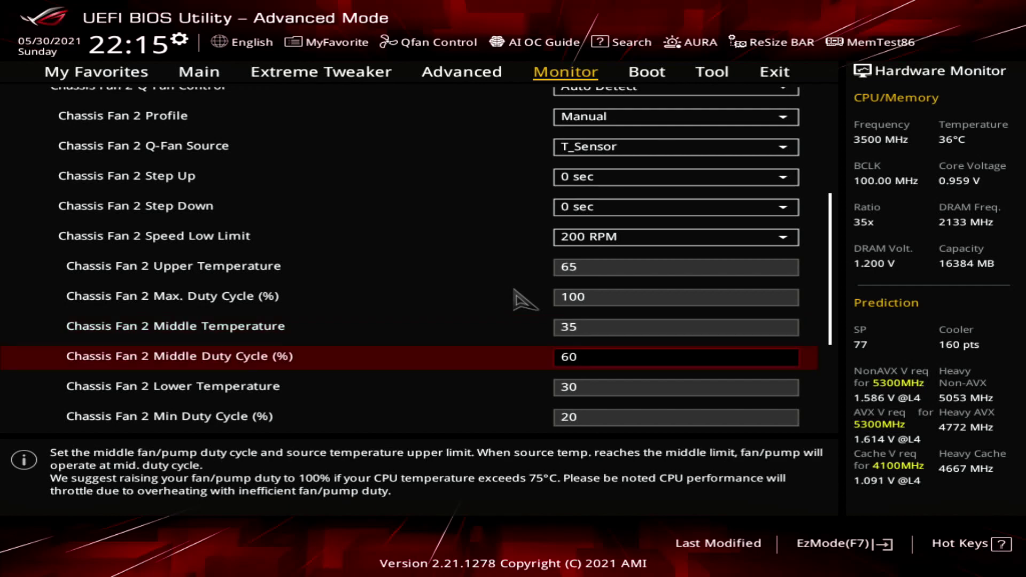
Set the Chassis Fan 2 Upper Temperature to 40.
key(Up)
key(Up)
key(Up)
text(40)
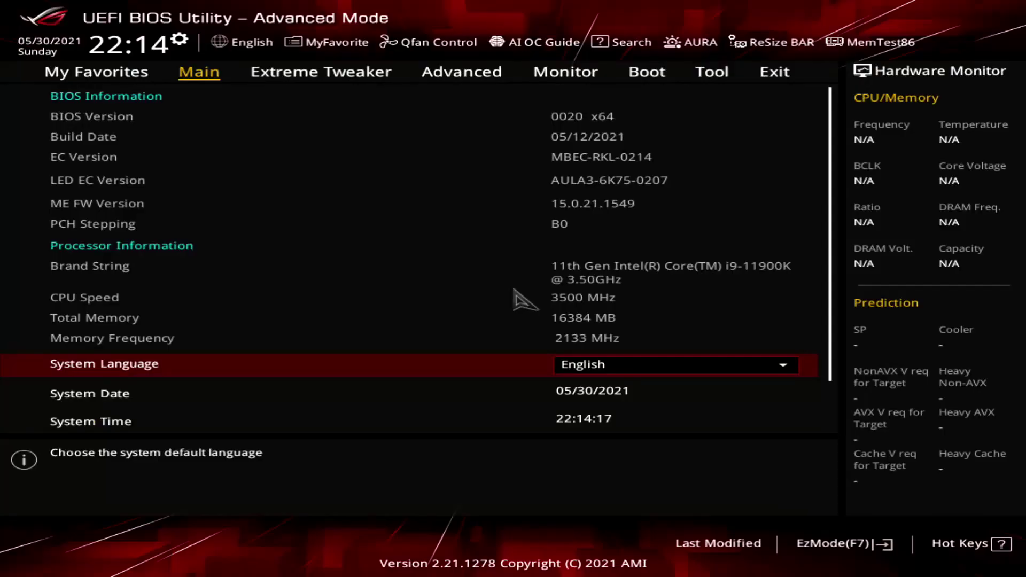
Set Ai Overclock Tuner to XMP I in the Extreme Tweaker settings.
key(Right)
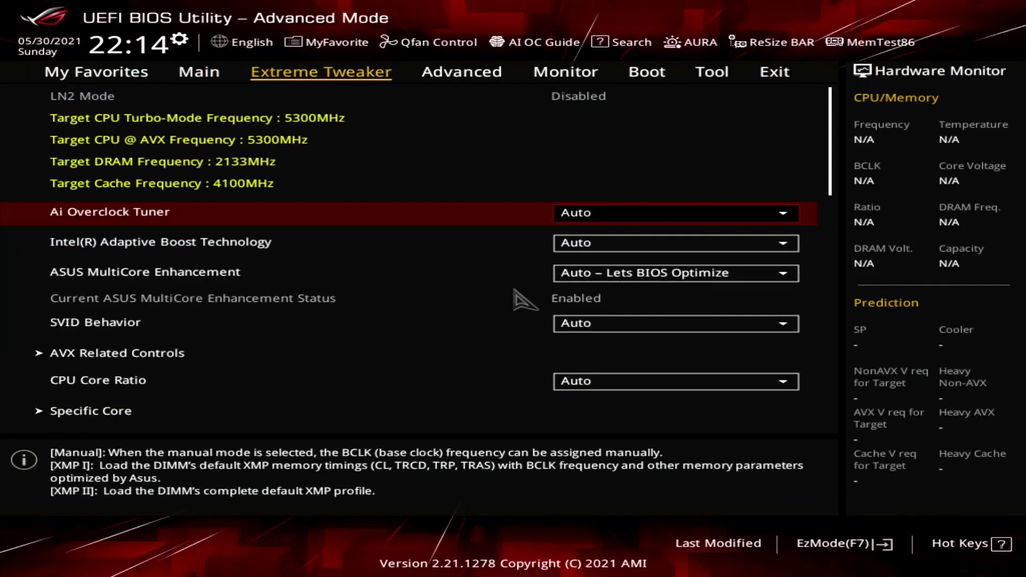
key(Return)
key(Down)
key(Down)
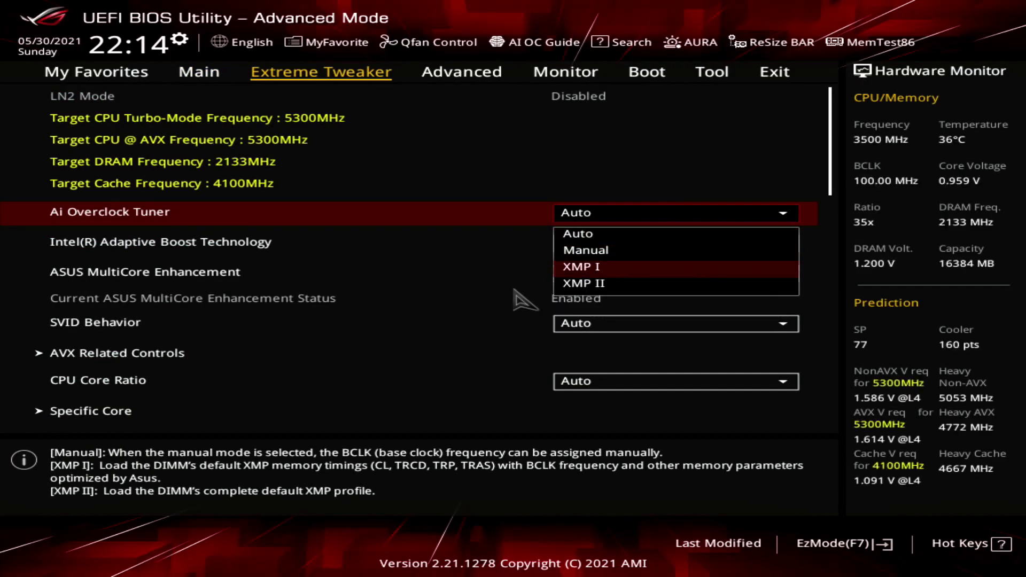
key(Return)
Set Intel(R) Adaptive Boost Technology to Disabled.
key(Down)
key(Down)
key(Down)
key(Down)
key(Return)
key(Down)
key(Return)
Set ASUS MultiCore Enhancement to Enabled – Remove All limits.
key(Down)
key(Return)
key(Down)
key(Down)
key(Return)
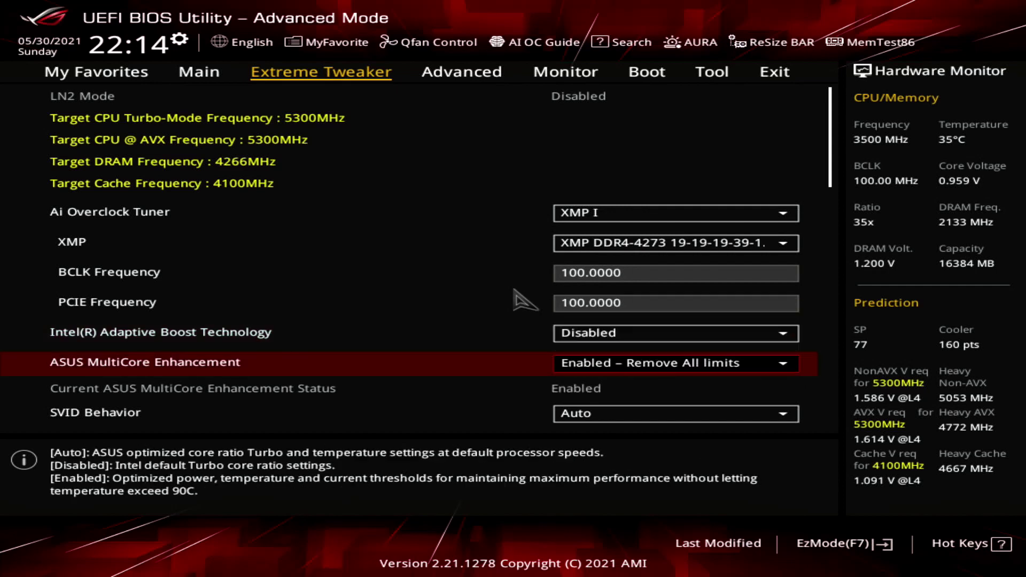
Set CPU Core Ratio to AI Optimized.
key(Down)
key(Down)
key(Down)
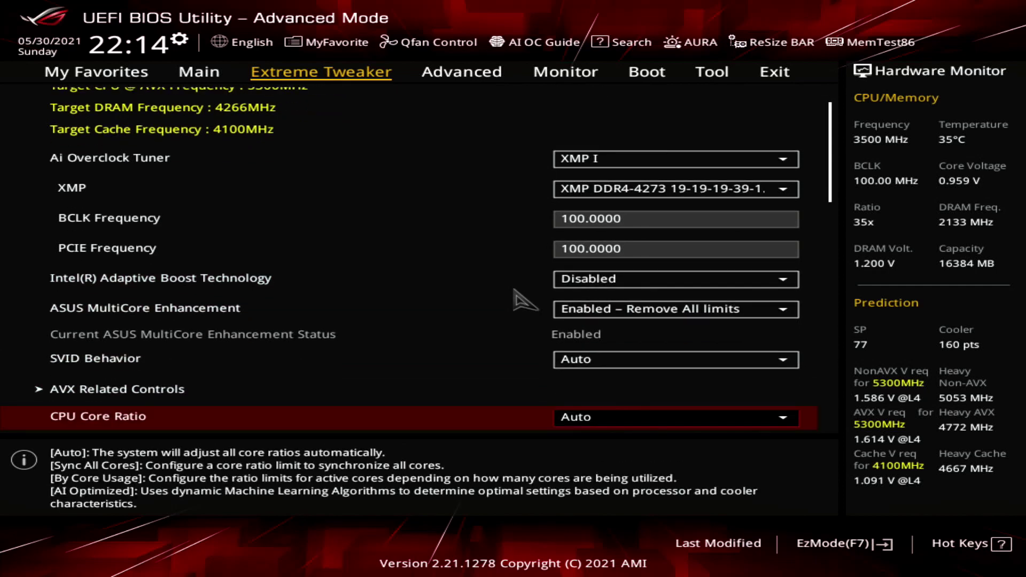
key(Return)
key(Down)
key(Down)
key(Down)
key(Return)
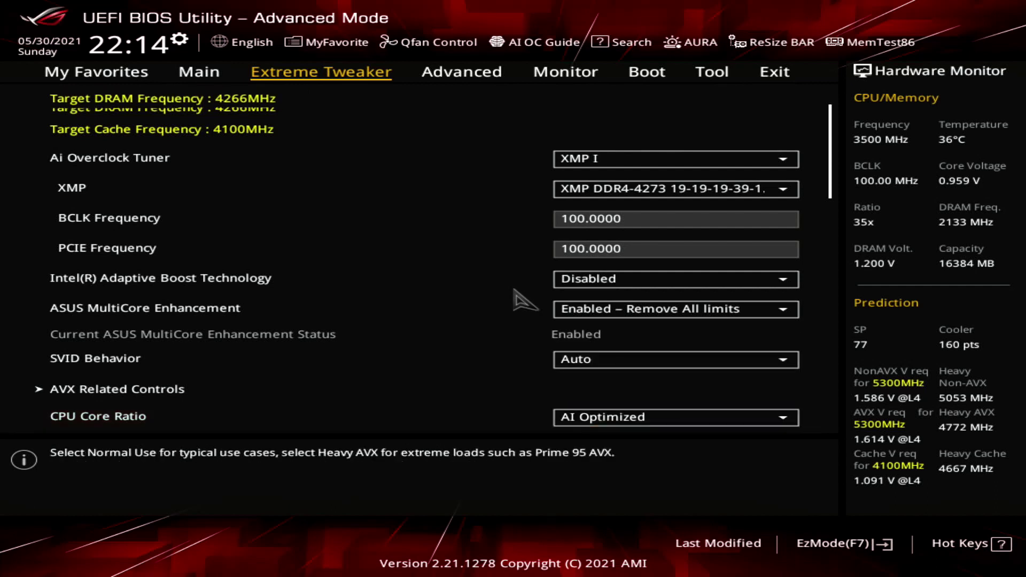
Open the Thermal Velocity Boost settings of Extreme Tweaker.
key(Down)
key(Down)
key(Down)
key(Down)
key(Down)
key(Up)
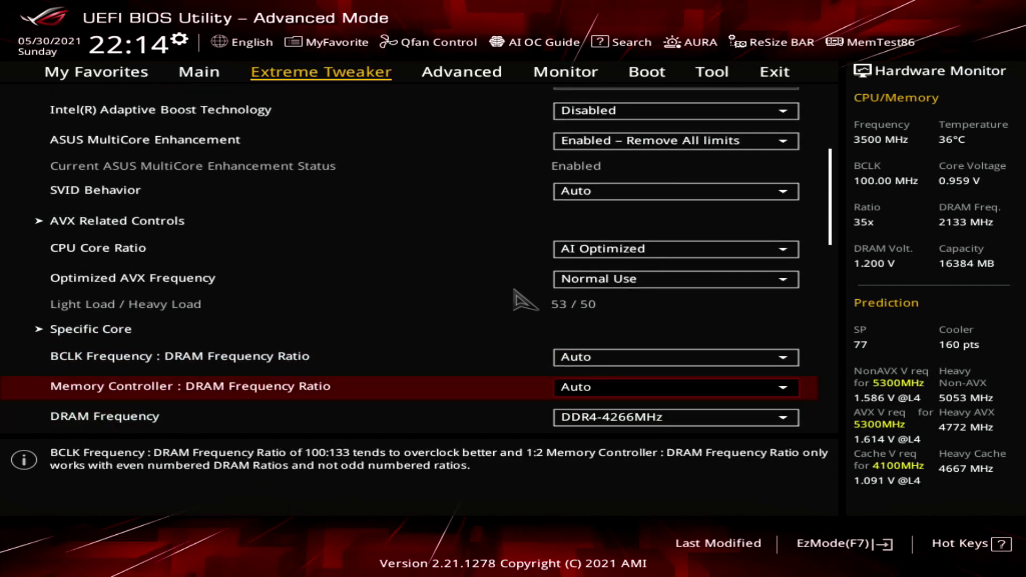
key(Down)
key(Down)
key(Down)
key(Down)
key(Down)
key(Down)
key(Down)
key(Down)
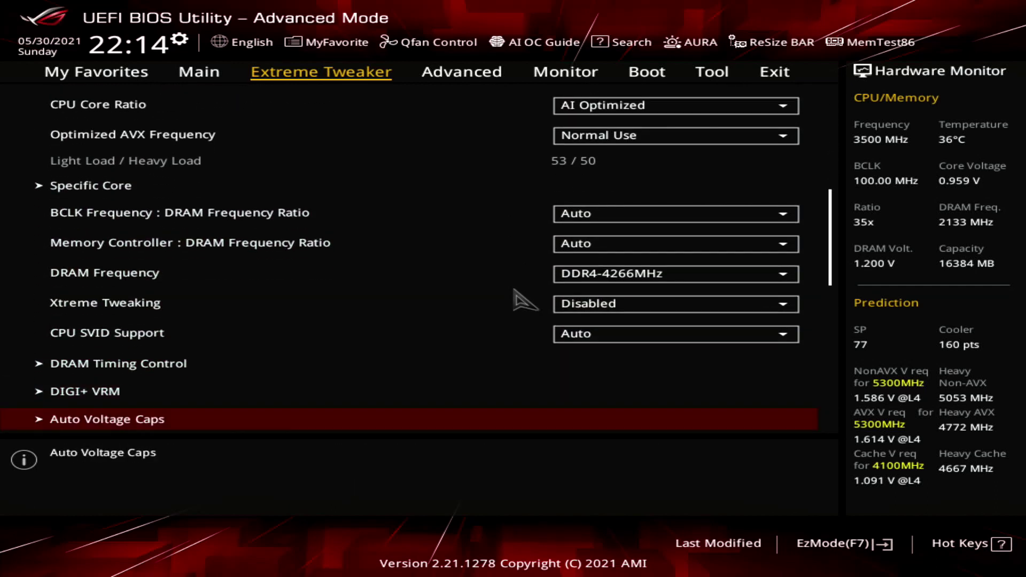
key(Return)
Set Overclocking TVB to +1Boost Profile and return to the main Extreme Tweaker settings.
key(Down)
key(Down)
key(Down)
key(Return)
key(Down)
key(Down)
key(Down)
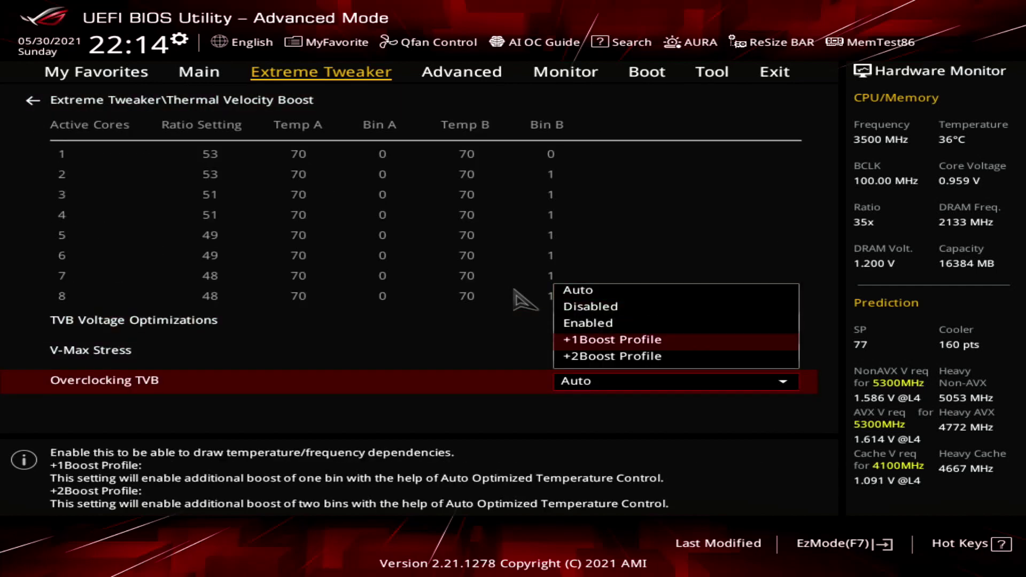
key(Return)
key(Escape)
In AI Features, set Package Temperature Threshold to 85 and Regulate Frequency by above Threshold to Enabled.
key(Down)
key(Down)
key(Down)
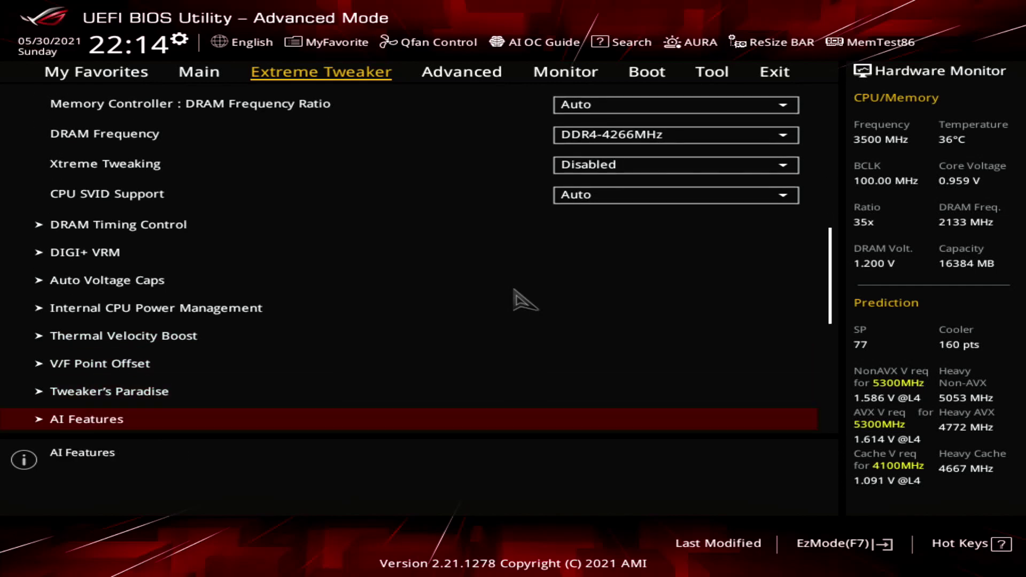
key(Return)
key(Down)
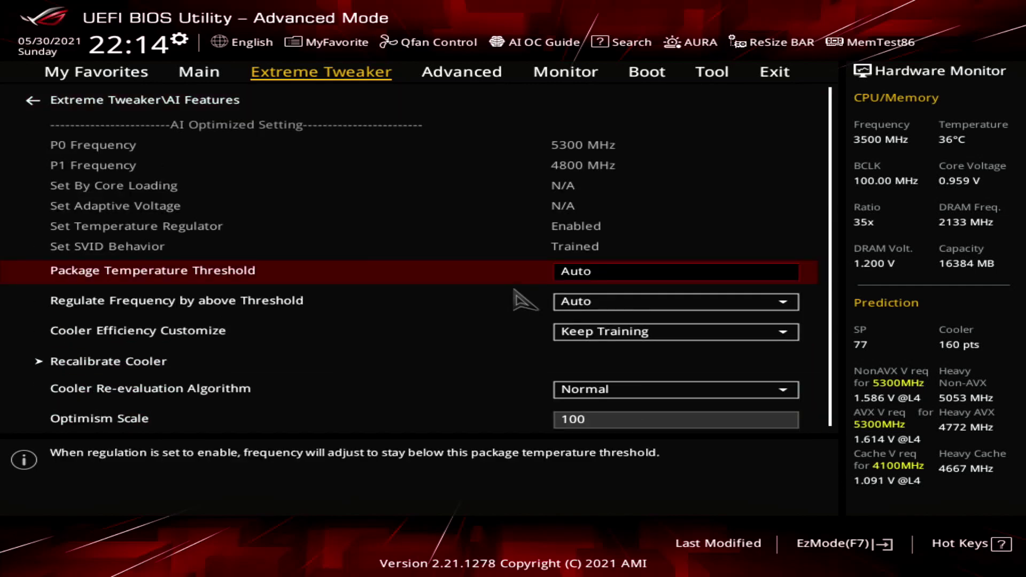
text(85)
key(Down)
key(Return)
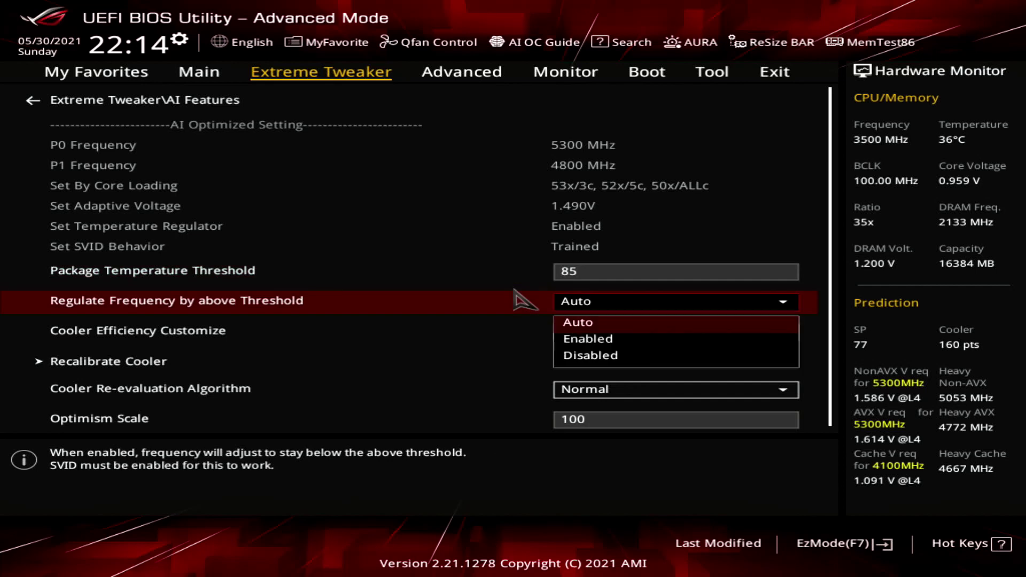
key(Down)
key(Return)
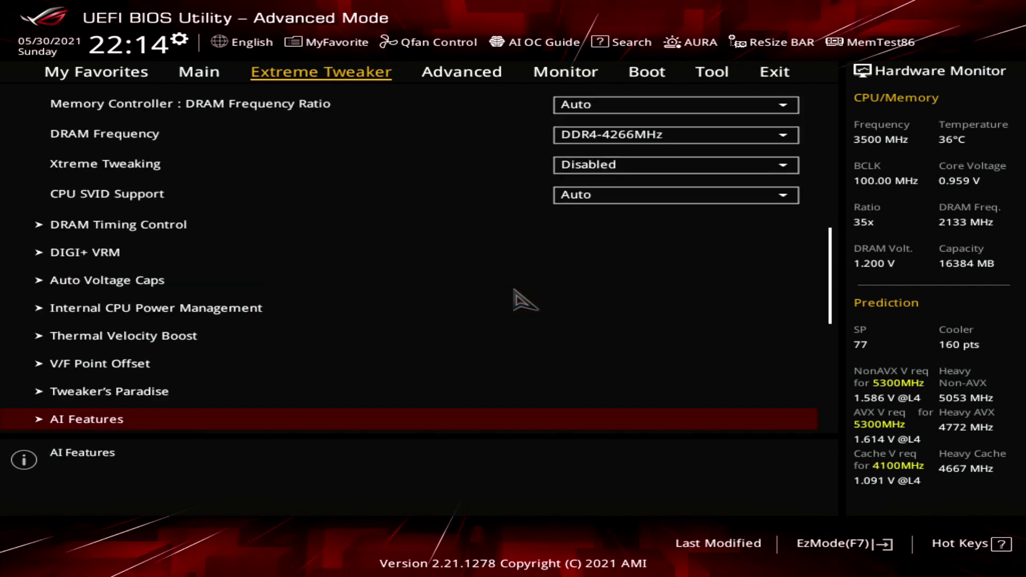
Open the Q-Fan Configuration settings of Monitor.
key(Down)
key(Right)
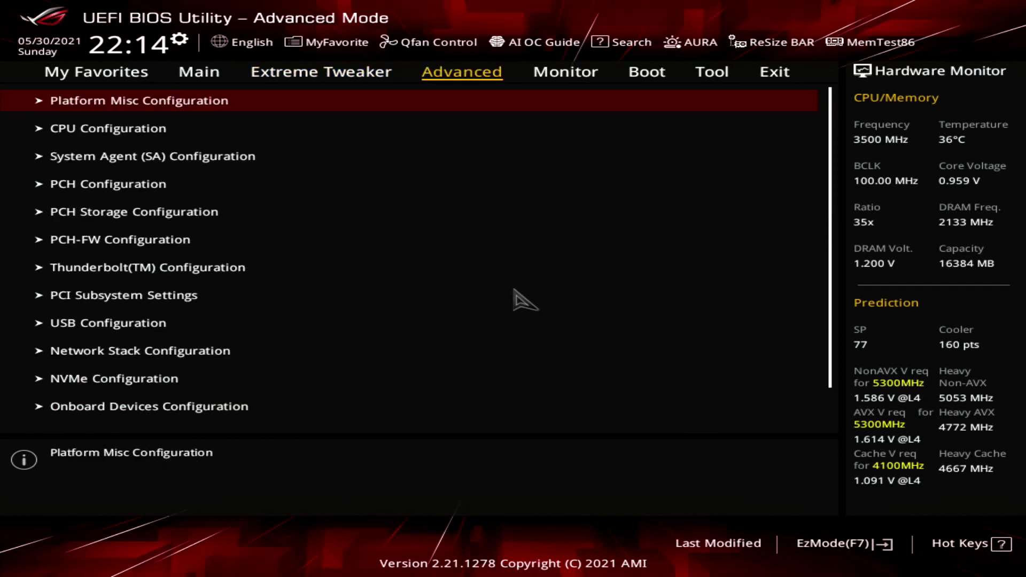
key(Right)
key(Down)
key(Down)
key(Down)
key(Return)
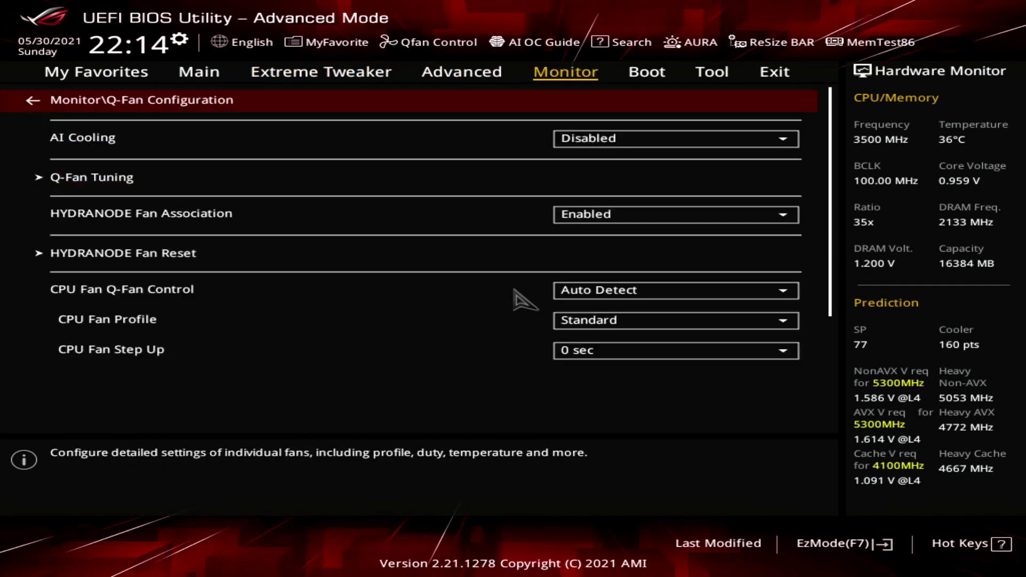
Open Chassis Fan(s) Configuration within Q-Fan Configuration.
key(Down)
key(Down)
key(Down)
key(Down)
key(Down)
key(Down)
key(Down)
key(Down)
key(Down)
key(Down)
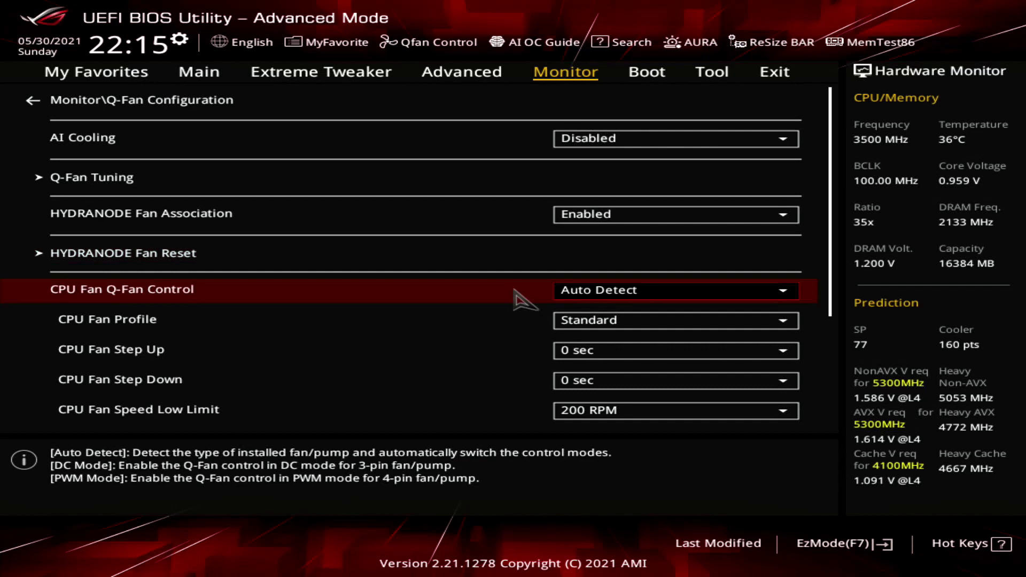
key(Return)
Set Chassis Fan 2 Profile to Manual.
key(Down)
key(Down)
key(Down)
key(Down)
key(Down)
key(Down)
key(Down)
key(Down)
key(Return)
key(Down)
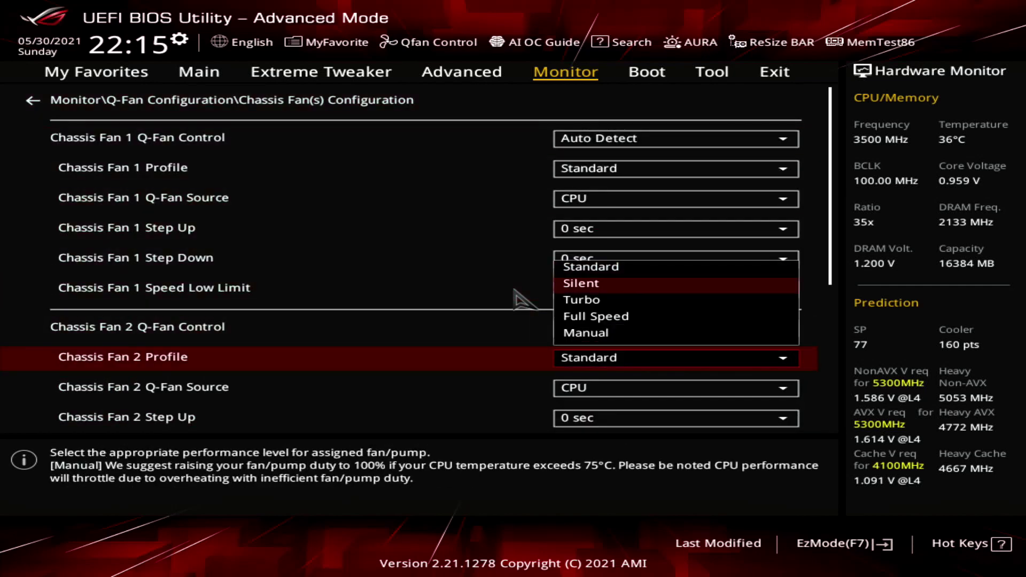
key(Down)
key(Down)
key(Down)
key(Return)
Set Chassis Fan 2 Q-Fan Source to T_Sensor.
key(Down)
key(Return)
key(Down)
key(Down)
key(Down)
key(Down)
key(Return)
Set Chassis Fan 2 Upper Temperature to 65.
key(Down)
key(Down)
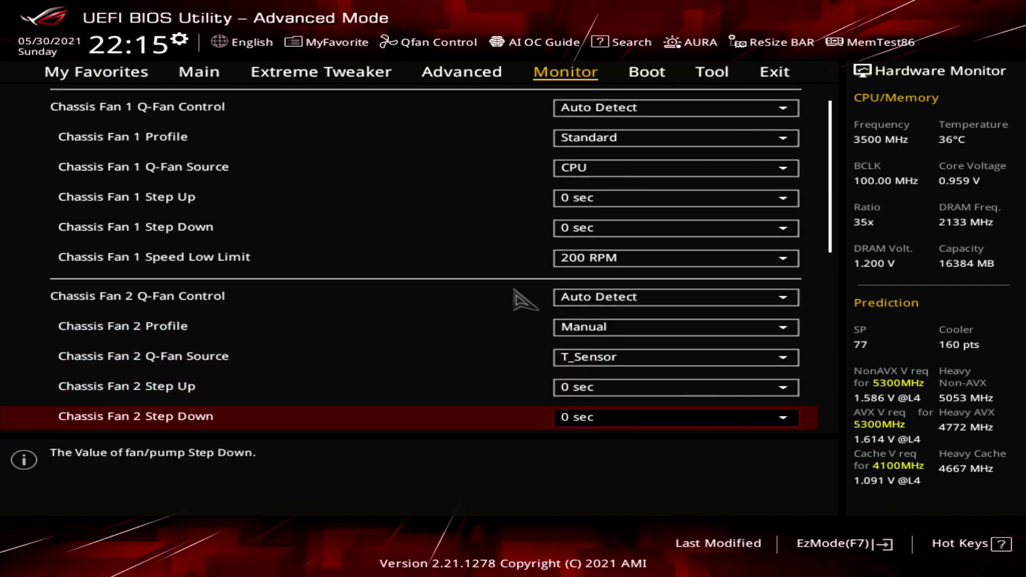
key(Down)
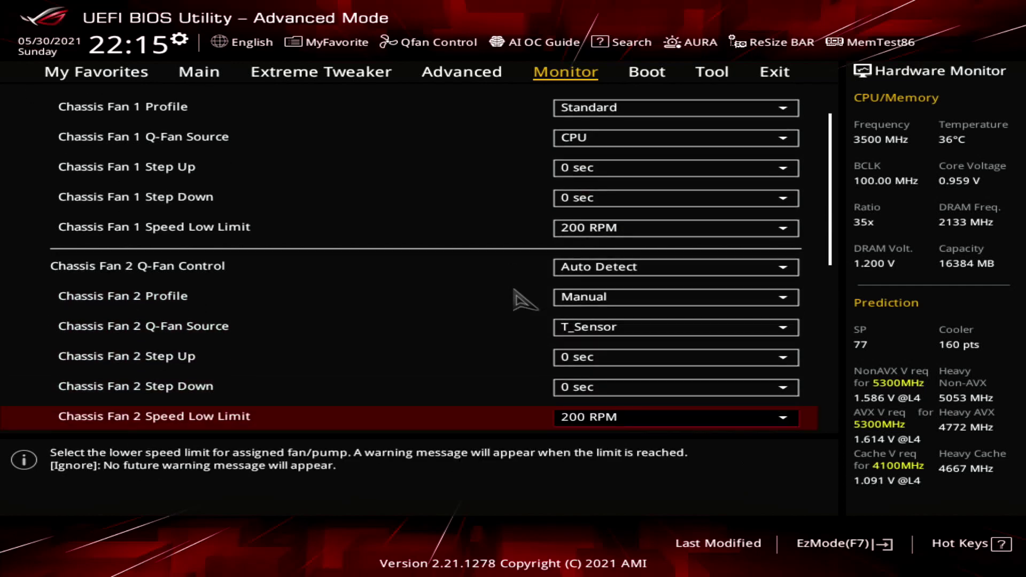
key(Down)
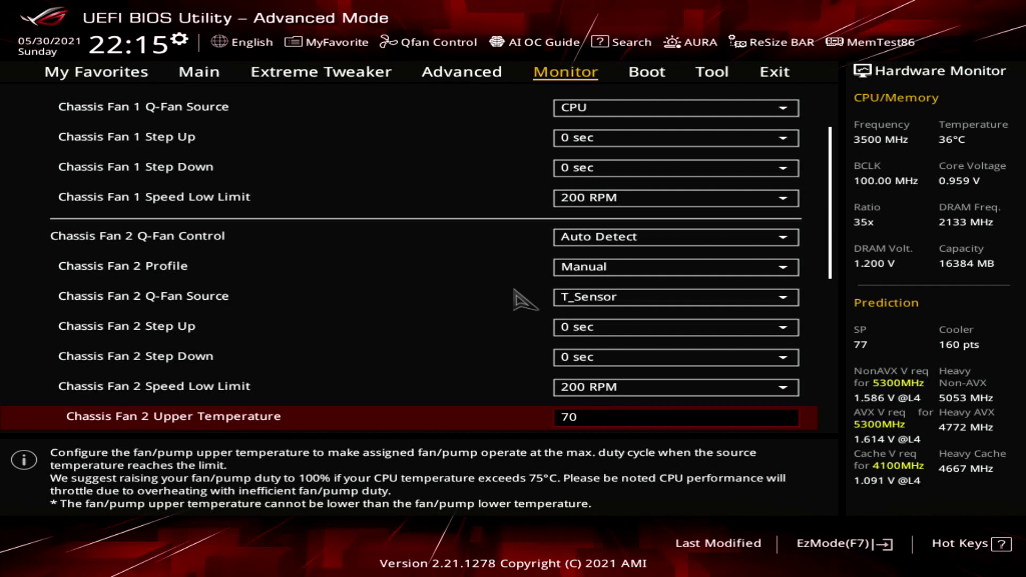
text(65)
key(Down)
key(Down)
key(Up)
key(Up)
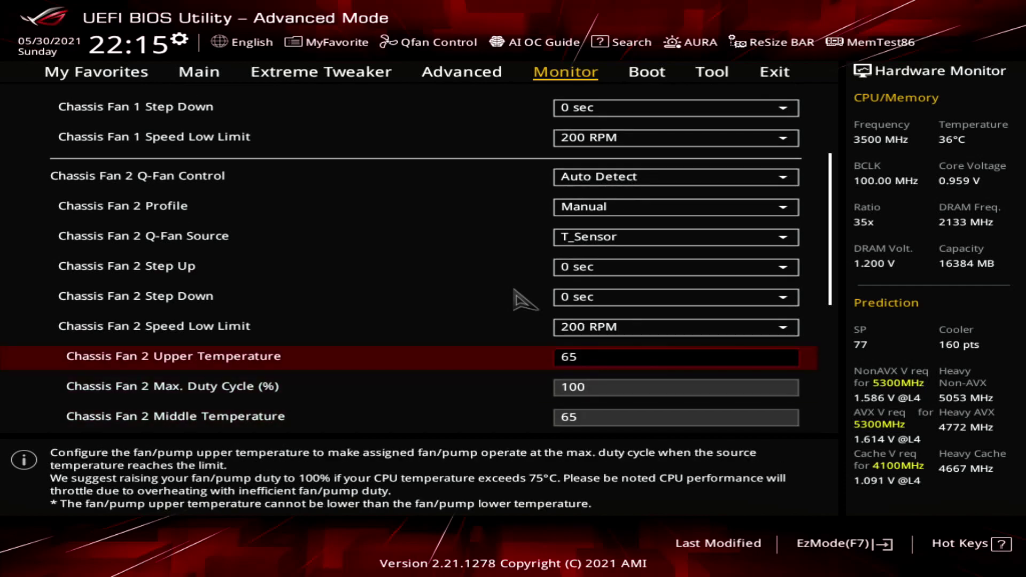
Set Chassis Fan 2 Lower Temperature to 30.
key(Down)
key(Down)
key(Down)
key(Down)
key(Down)
key(Up)
text(30)
Set Chassis Fan 2 Middle Temperature to 35 and its Middle Duty Cycle to 60%.
key(Up)
key(Up)
text(35)
key(Down)
text(60)
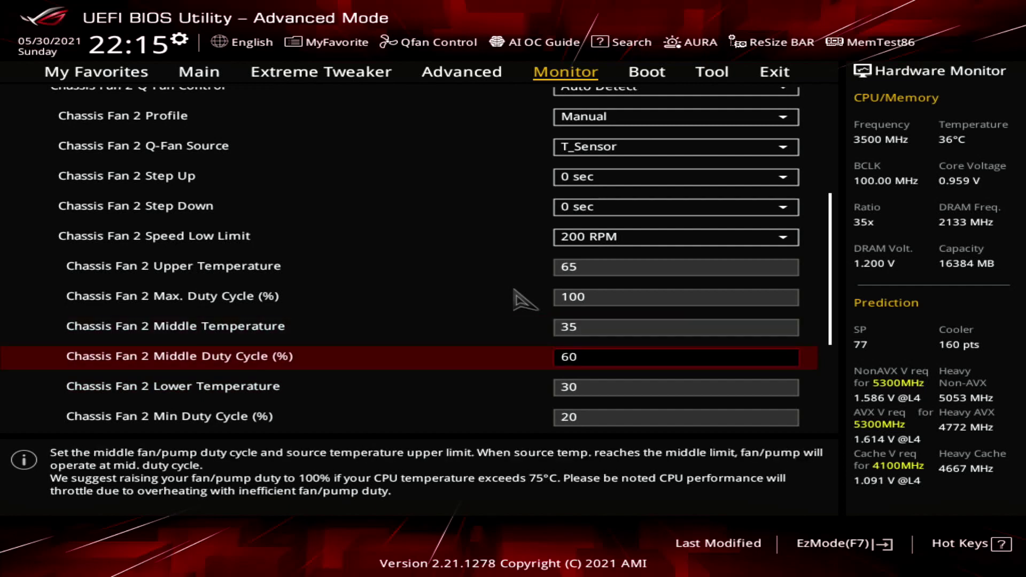
Set Chassis Fan 2 Upper Temperature to 40 and save the BIOS changes.
key(Up)
key(Up)
key(Up)
text(40)
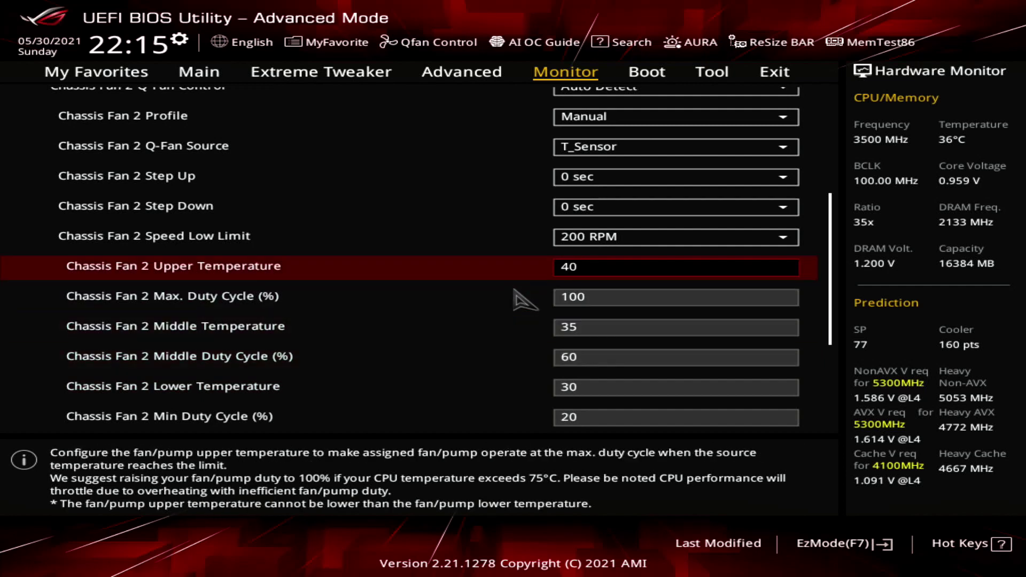
key(Down)
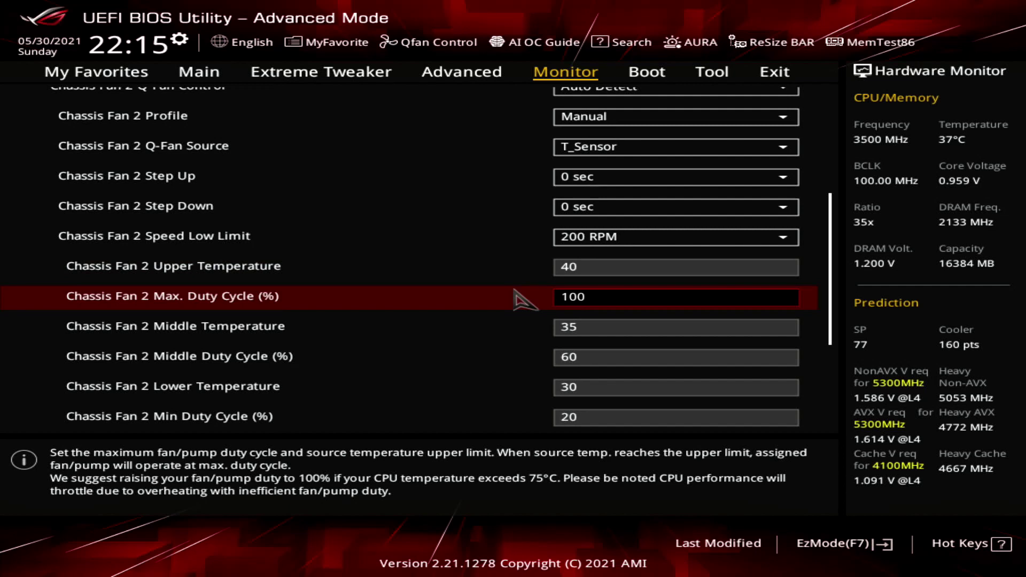
key(F10)
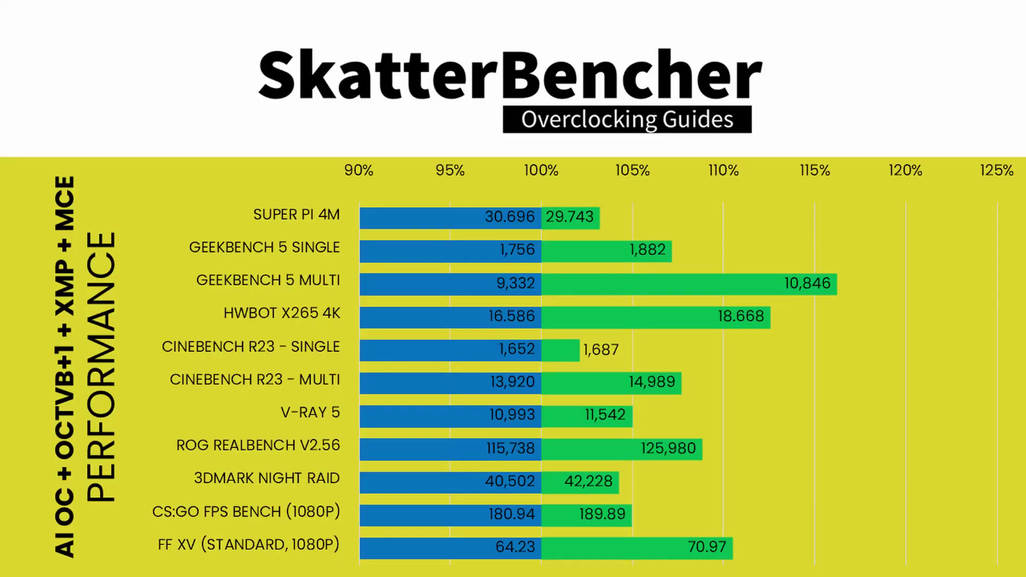
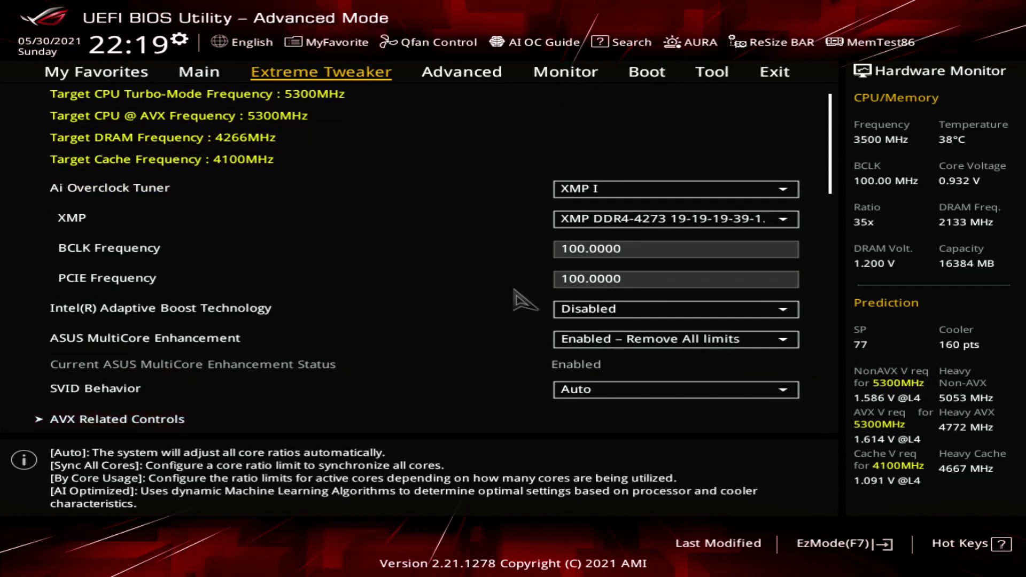
Set CPU Core Ratio to AI Optimized.
key(Return)
key(Down)
key(Down)
key(Down)
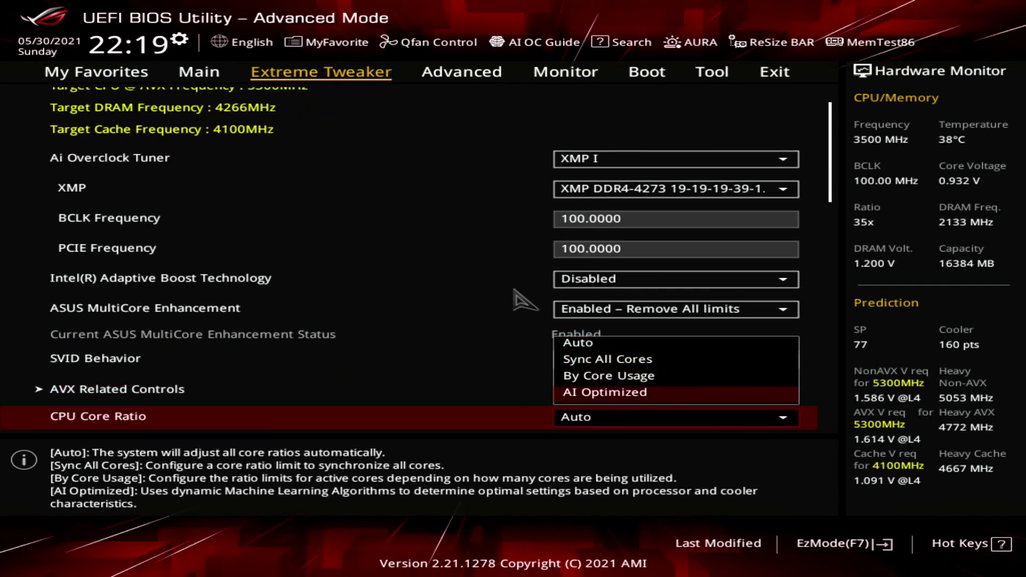
key(Return)
In Specific Core, set the ratio limits of Core0 to 55, Core1 to 53, and Core2 and Core3 to 54.
key(Down)
key(Down)
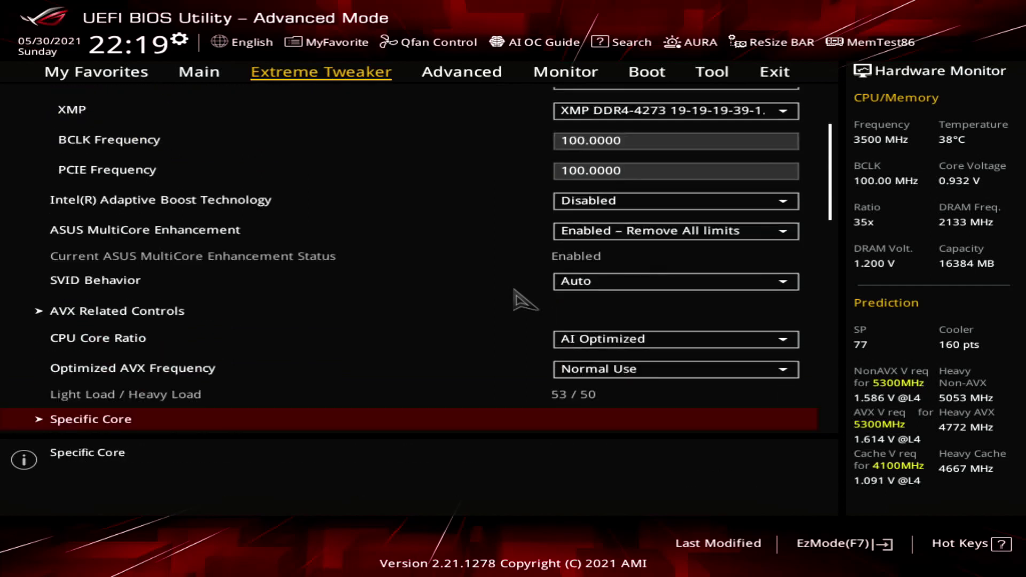
key(Return)
text(55)
key(Down)
text(53)
key(Down)
text(54)
key(Down)
text(54)
Set the specific ratio limits of Core4 to 55 and Core5, Core6 and Core7 to 54.
key(Down)
key(Down)
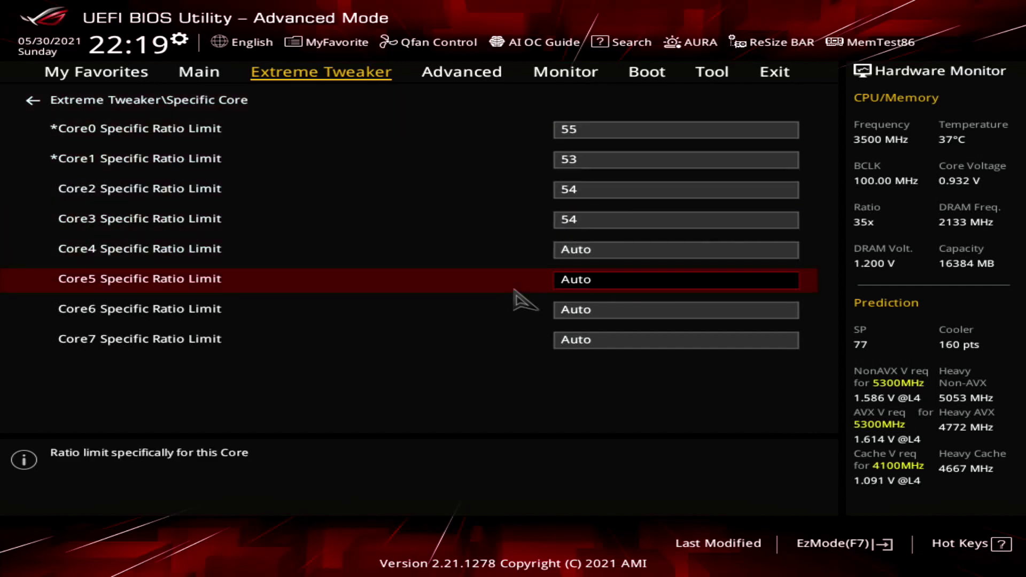
key(Up)
text(55)
key(Down)
text(54)
key(Down)
text(54)
key(Down)
text(54)
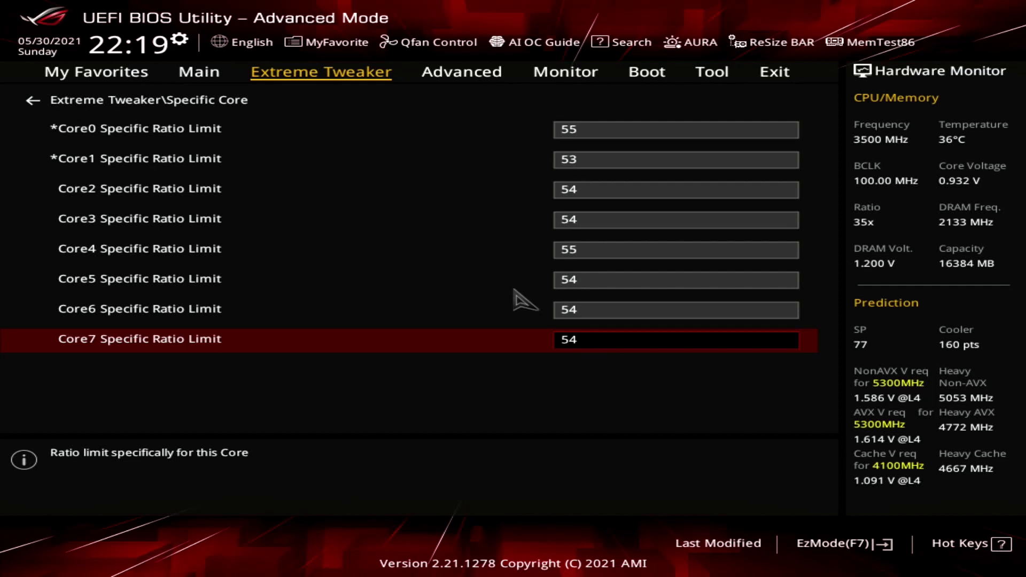
Leave Specific Core and open the Thermal Velocity Boost settings of Extreme Tweaker.
key(Escape)
key(Down)
key(Down)
key(Down)
key(Down)
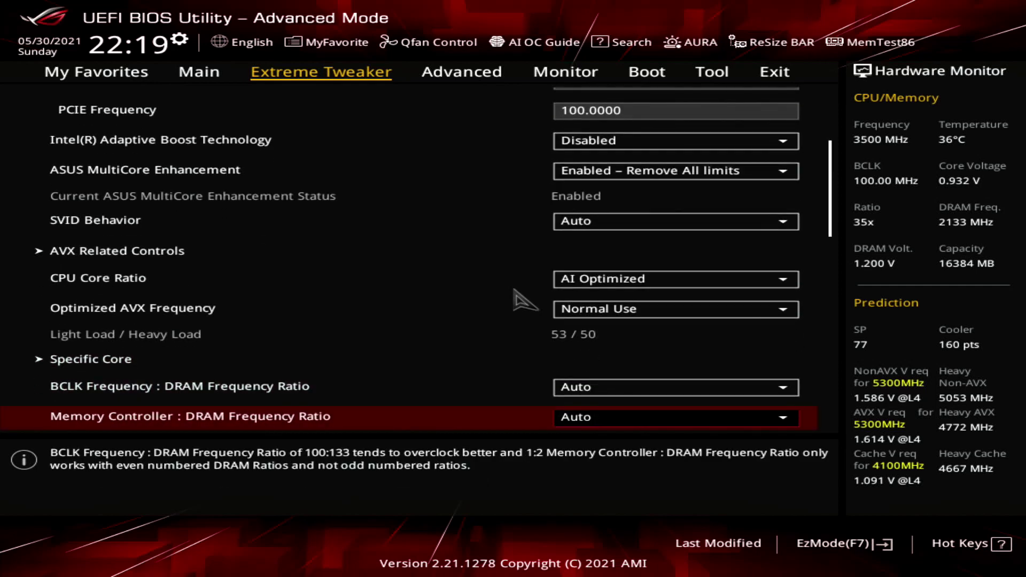
key(Down)
key(Down)
key(Down)
key(Down)
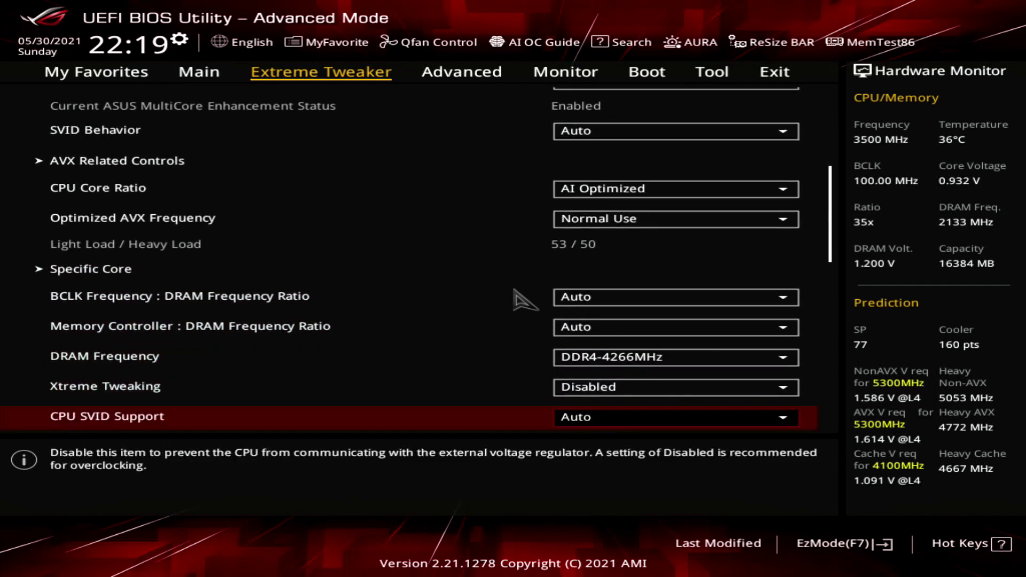
key(Down)
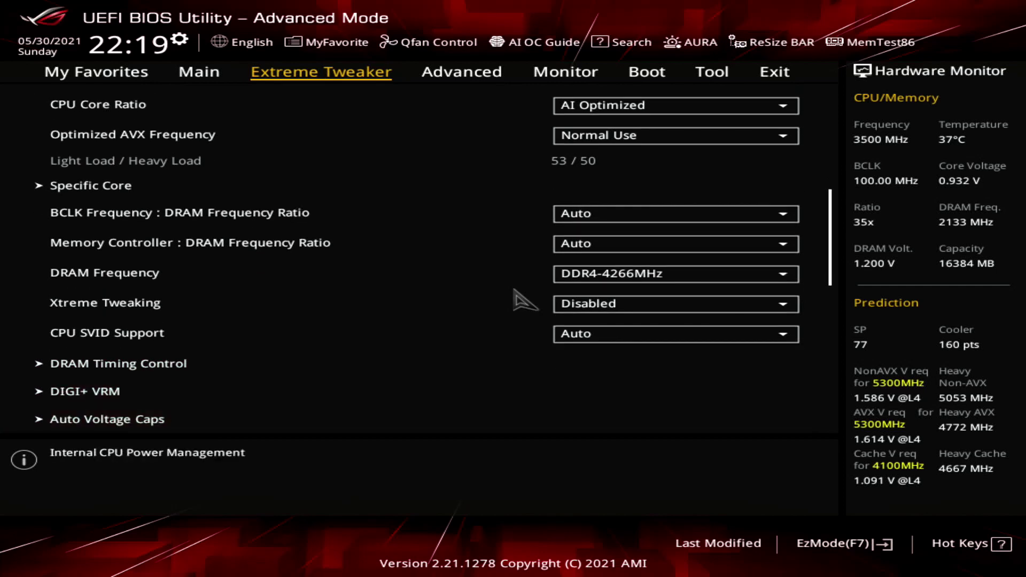
key(Down)
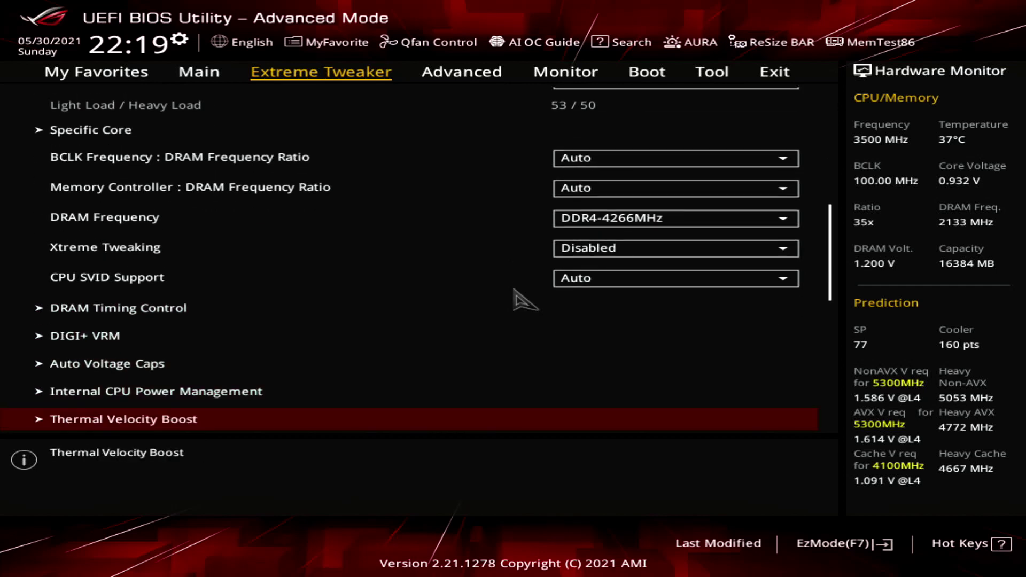
key(Return)
Set Overclocking TVB to +2Boost Profile and return to the main Extreme Tweaker settings.
key(Down)
key(Return)
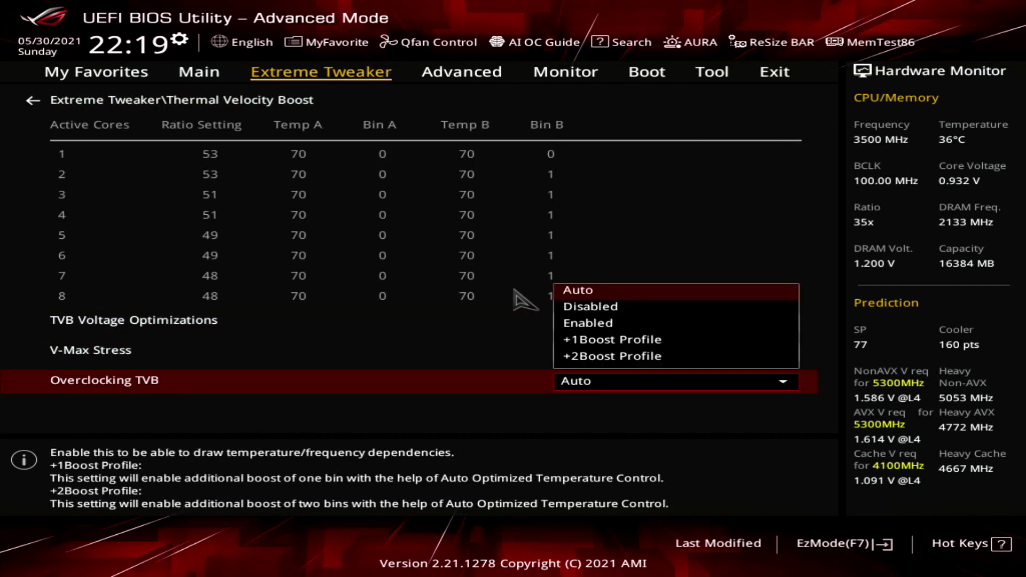
key(Down)
key(Down)
key(Down)
key(Down)
key(Return)
key(Escape)
In V/F Point Offset, set V/F Point 8 Offset to 0.050 and return to the main Extreme Tweaker settings.
key(Down)
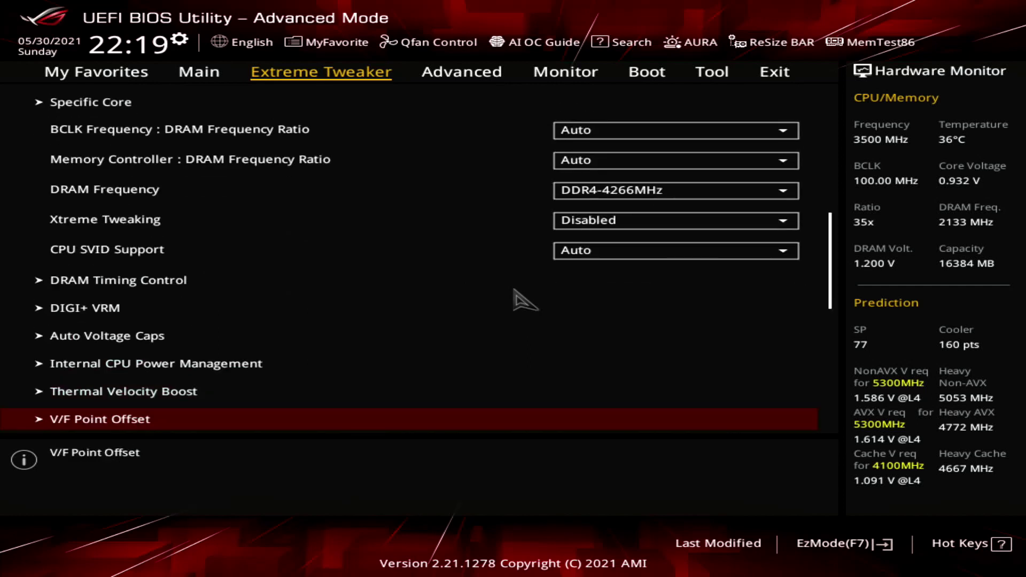
key(Return)
key(Down)
key(Down)
key(Down)
key(Down)
key(Down)
key(Down)
key(Down)
key(Down)
key(Down)
key(Down)
key(Down)
key(Down)
key(Down)
key(Down)
key(Down)
text(0.050)
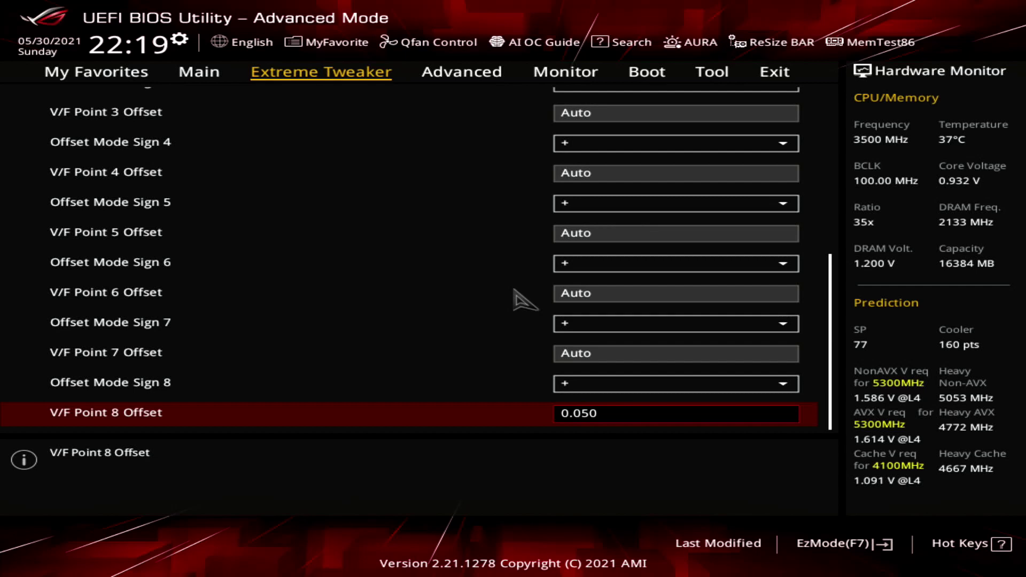
key(Escape)
In AI Features, set Package Temperature Threshold to 85, enable Regulate Frequency by above Threshold, and return to Extreme Tweaker.
key(Down)
key(Down)
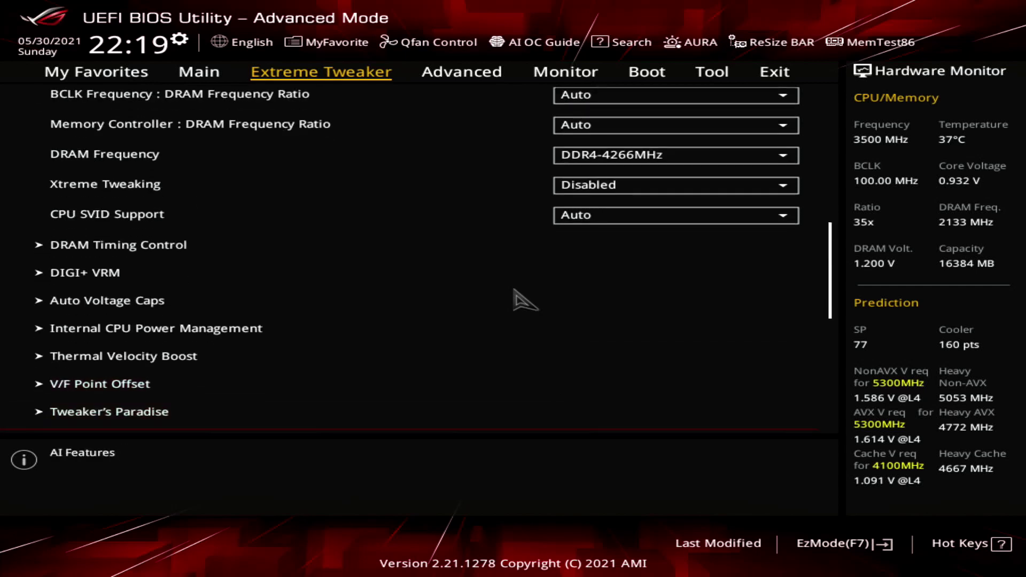
key(Return)
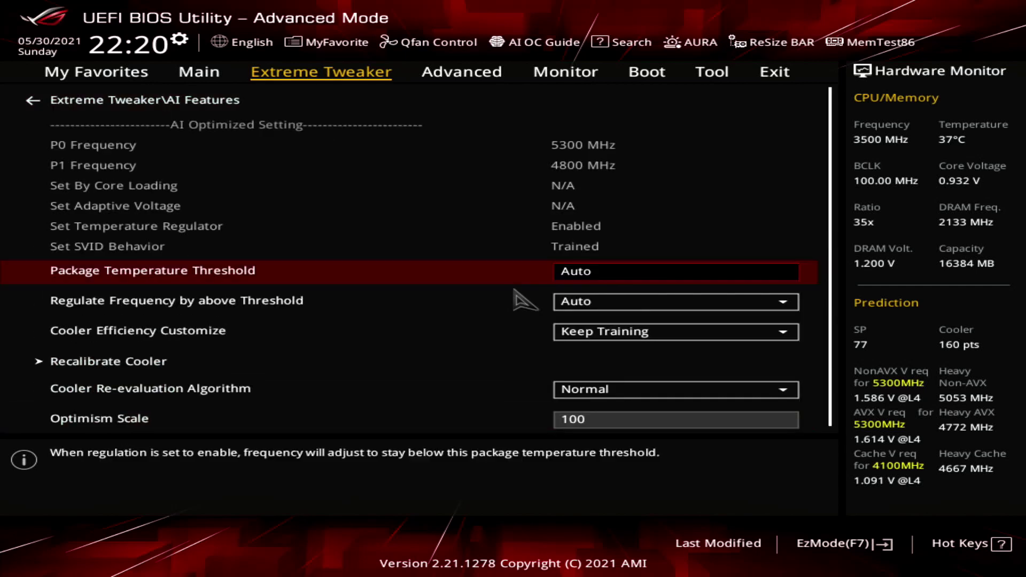
text(85)
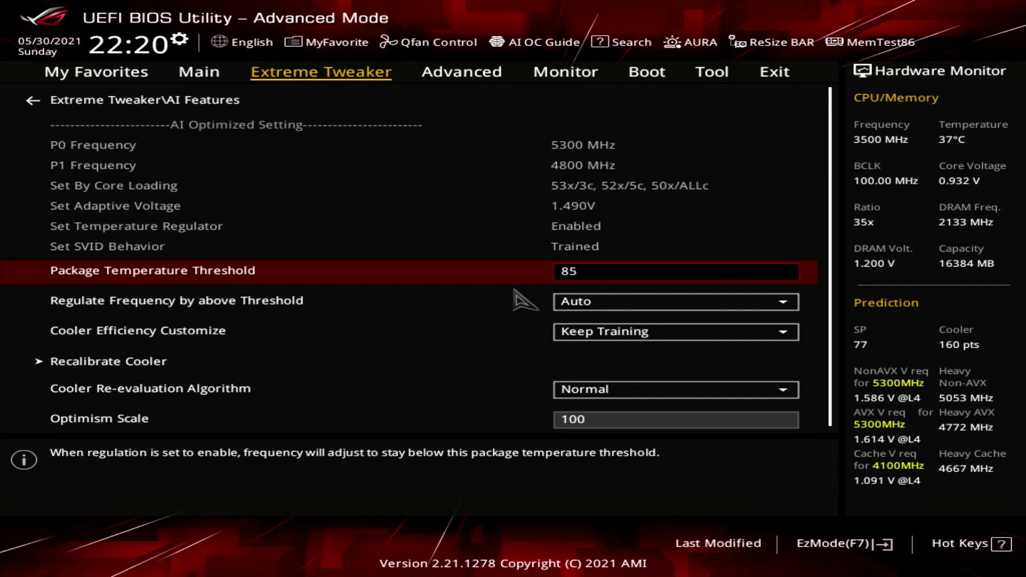
key(Down)
key(plus)
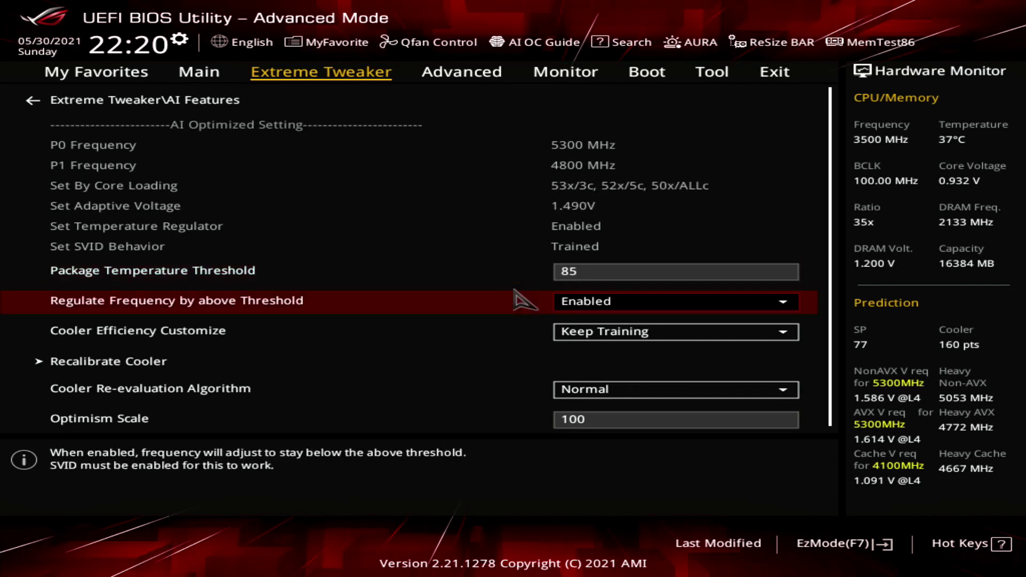
key(Escape)
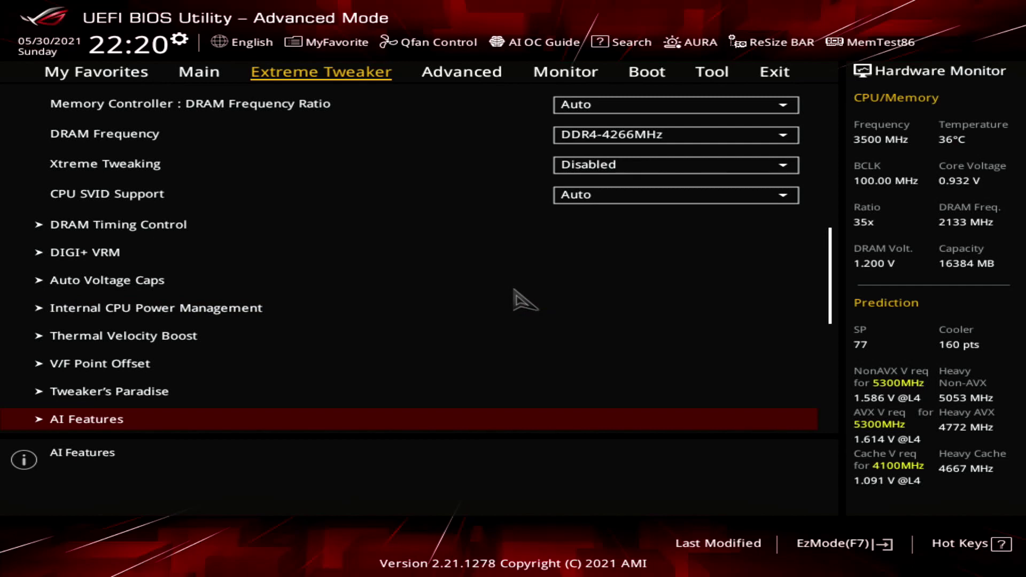
Go to Monitor and open its Q-Fan Configuration settings.
key(Right)
key(Right)
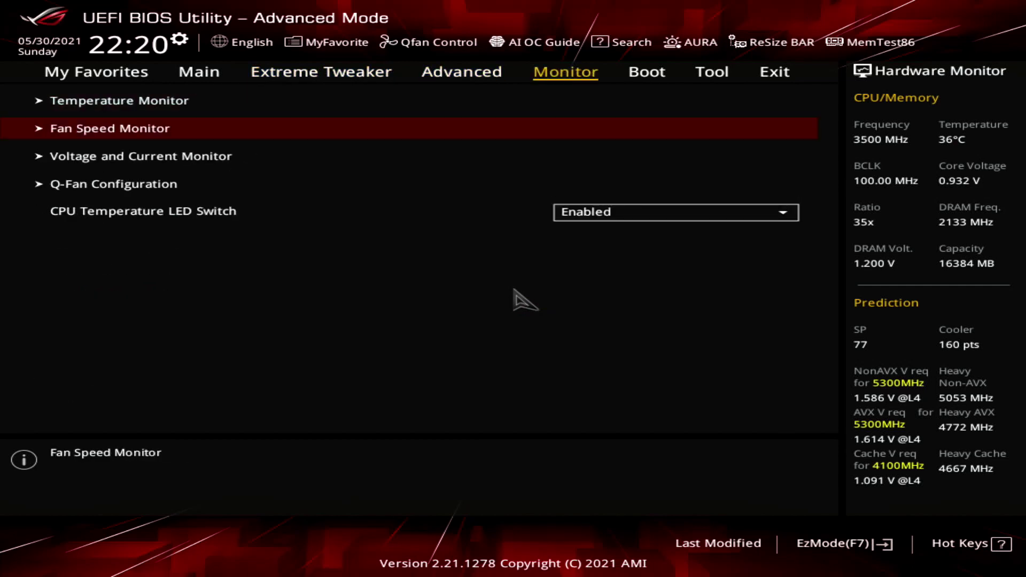
key(Down)
key(Down)
key(Down)
key(Return)
Open the Chassis Fan(s) Configuration page from Q-Fan Configuration.
key(Down)
key(Down)
key(Down)
key(Down)
key(Down)
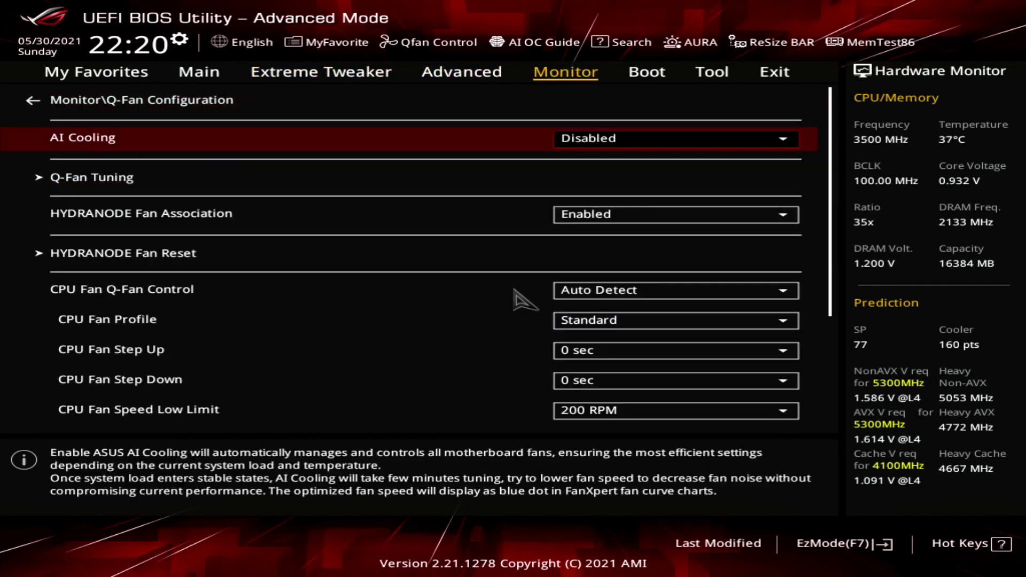
key(Down)
key(Down)
key(Down)
key(Down)
key(Down)
key(Down)
key(Down)
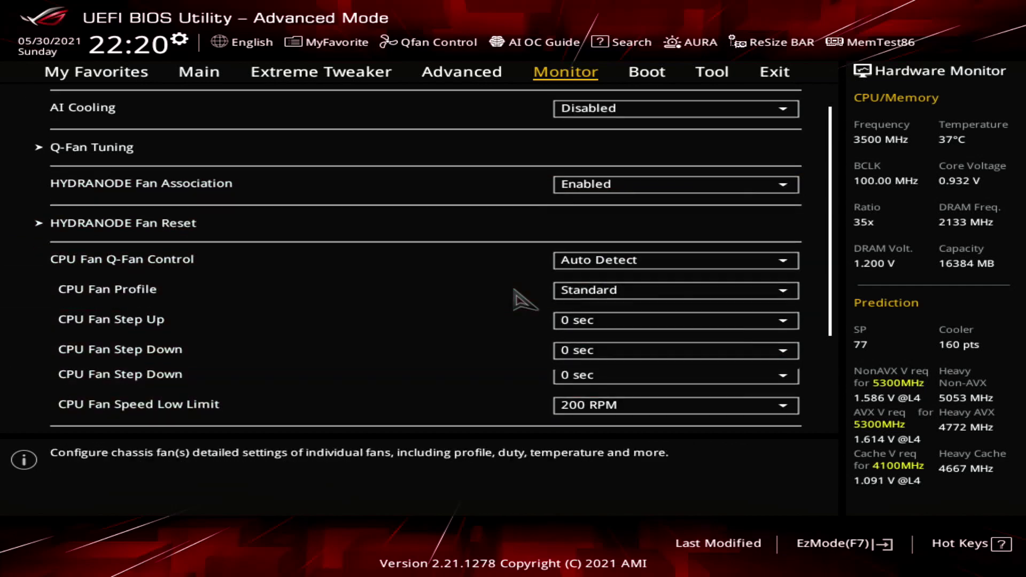
key(Up)
key(Up)
key(Return)
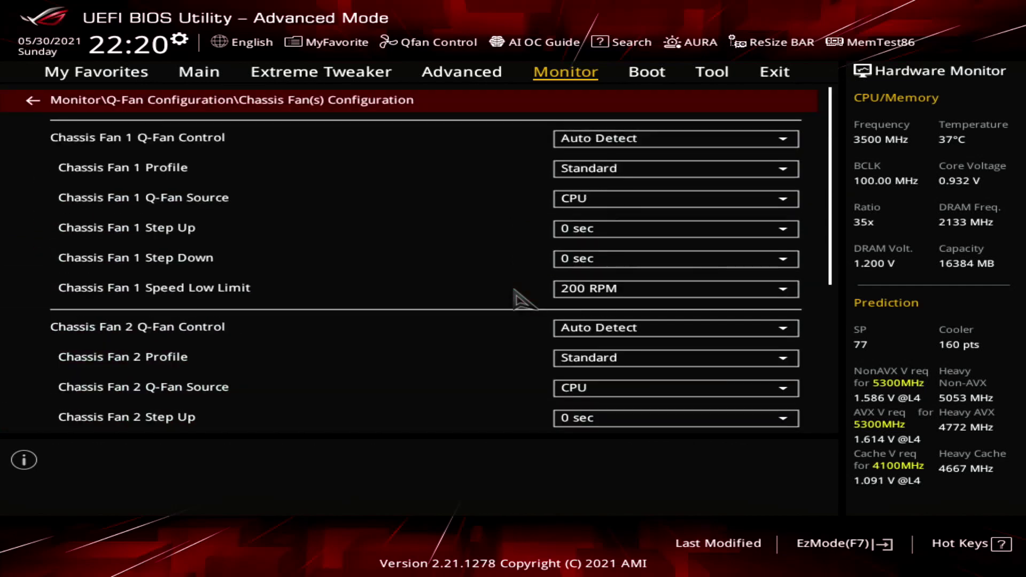
Set the Chassis Fan 2 Profile to Manual.
key(Down)
key(Down)
key(Down)
key(Down)
key(Down)
key(Down)
key(Down)
key(Down)
key(Return)
key(Down)
key(Down)
key(Down)
key(Down)
key(Return)
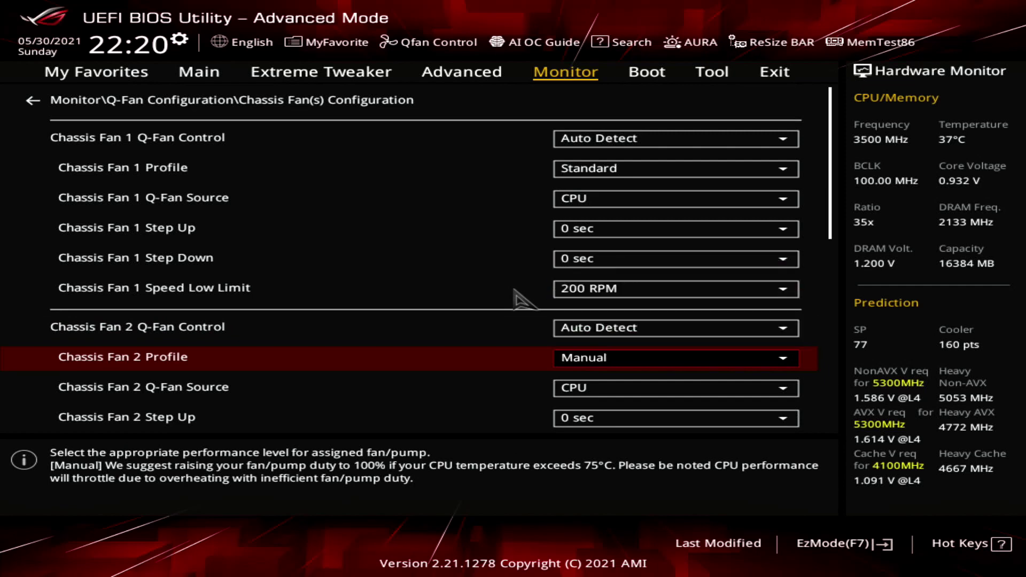
Set the Chassis Fan 2 Q-Fan Source to T_Sensor.
key(Down)
key(Return)
key(Down)
key(Down)
key(Down)
key(Down)
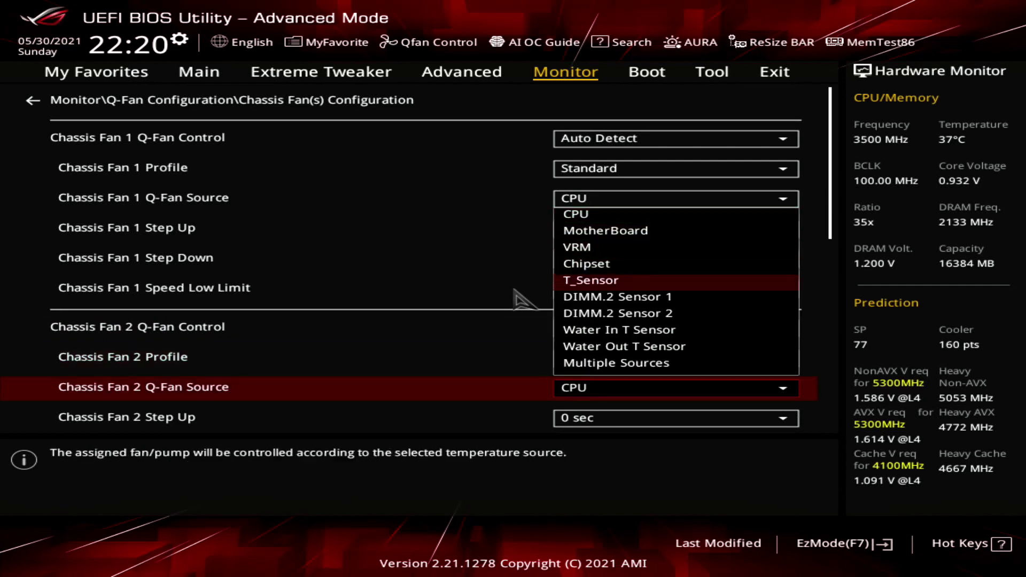
key(Return)
Set the Chassis Fan 2 Lower Temperature to 30.
key(Down)
key(Down)
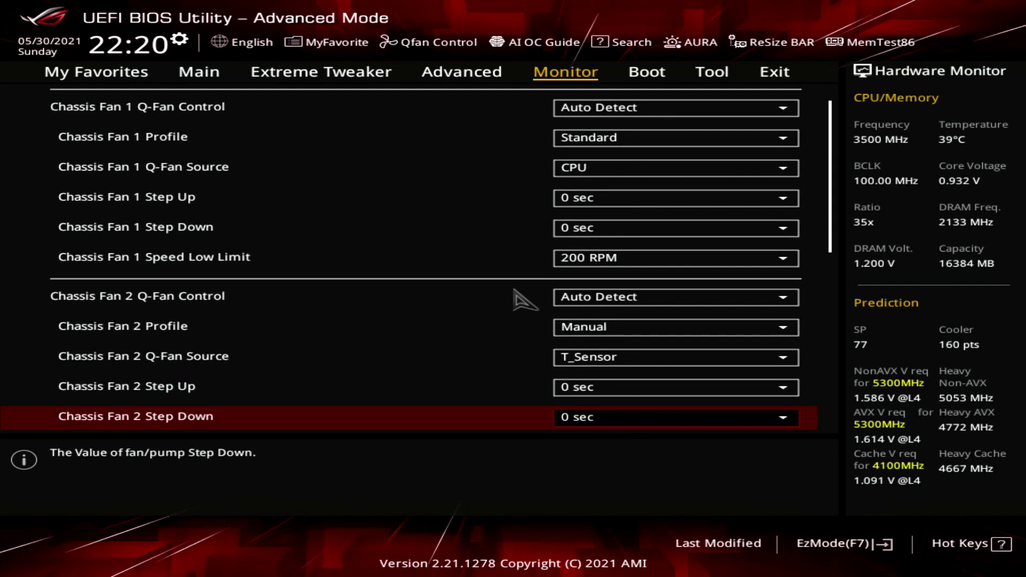
key(Down)
key(Down)
key(Down)
key(Down)
key(Down)
key(Down)
key(Down)
key(Down)
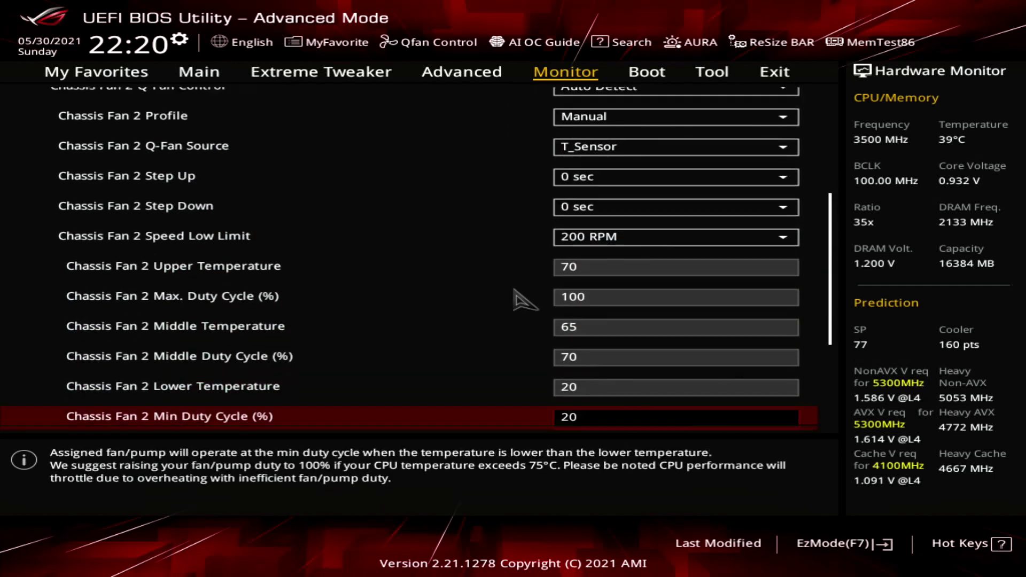
key(Up)
key(Up)
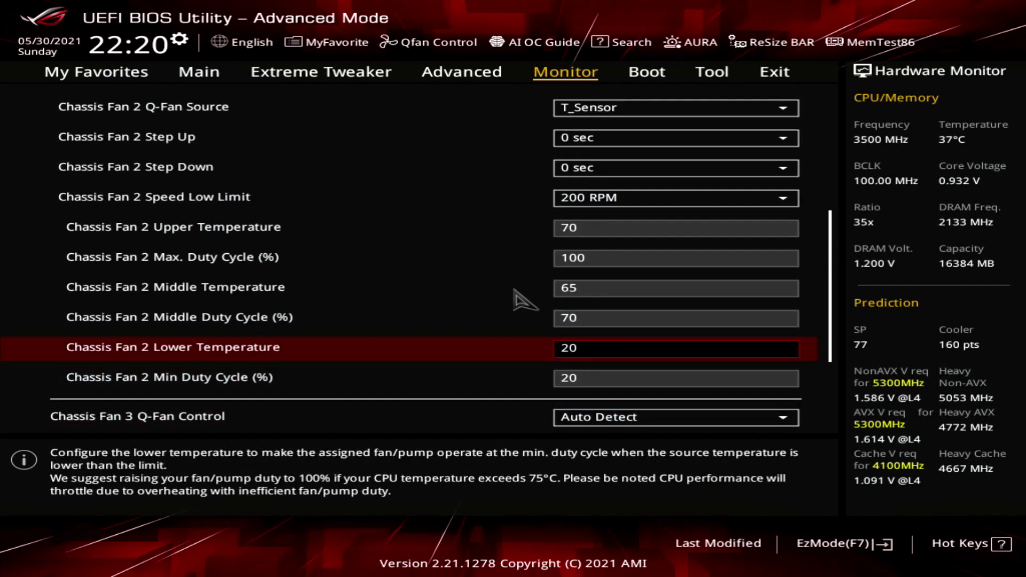
text(30)
Set the Chassis Fan 2 Middle Temperature to 35 and its Middle Duty Cycle to 60%.
key(Up)
key(Up)
text(35)
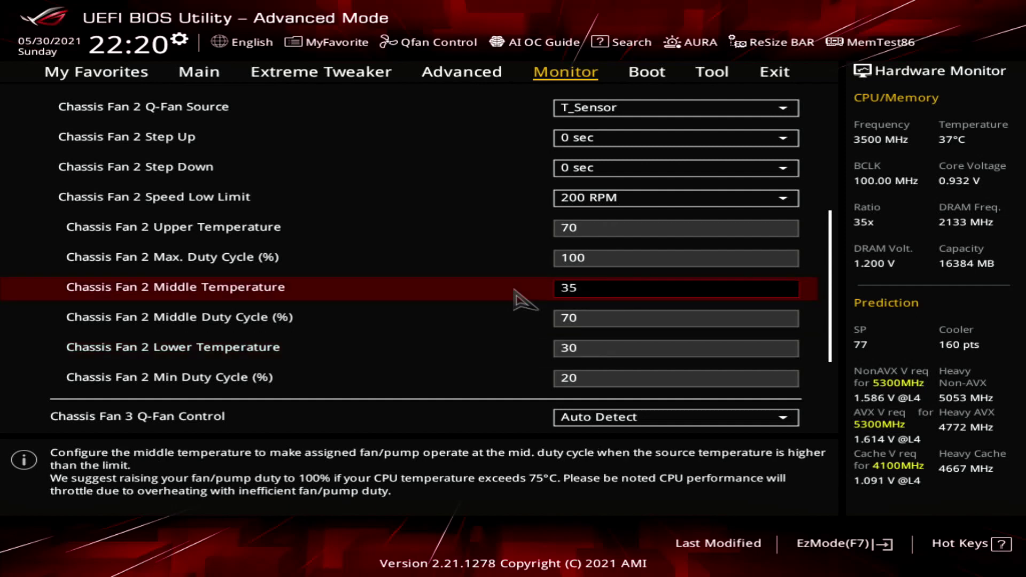
key(Down)
text(60)
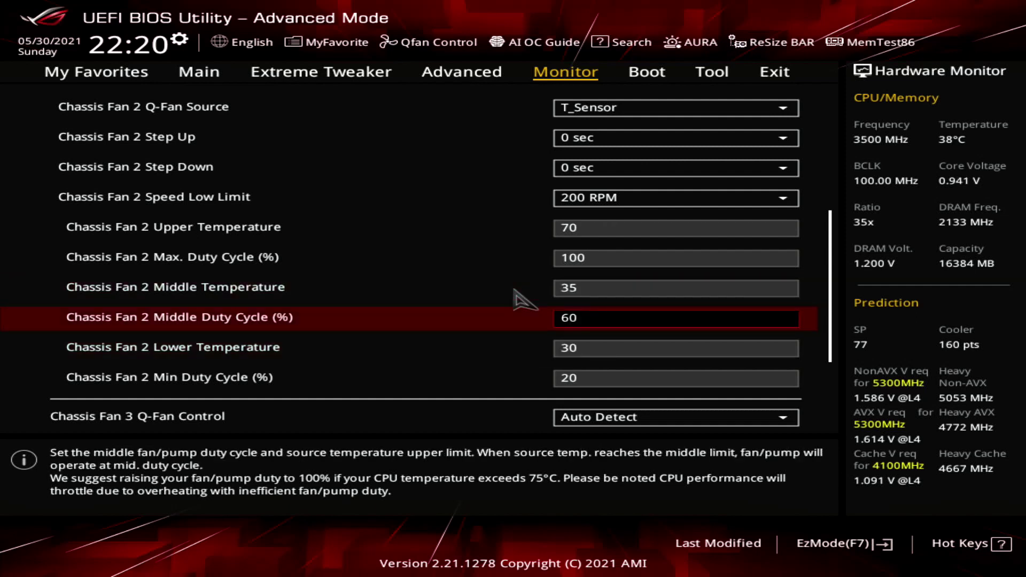
Set the Chassis Fan 2 Upper Temperature to 40 and issue the command to save the BIOS changes and exit.
key(Up)
key(Up)
key(Up)
text(40)
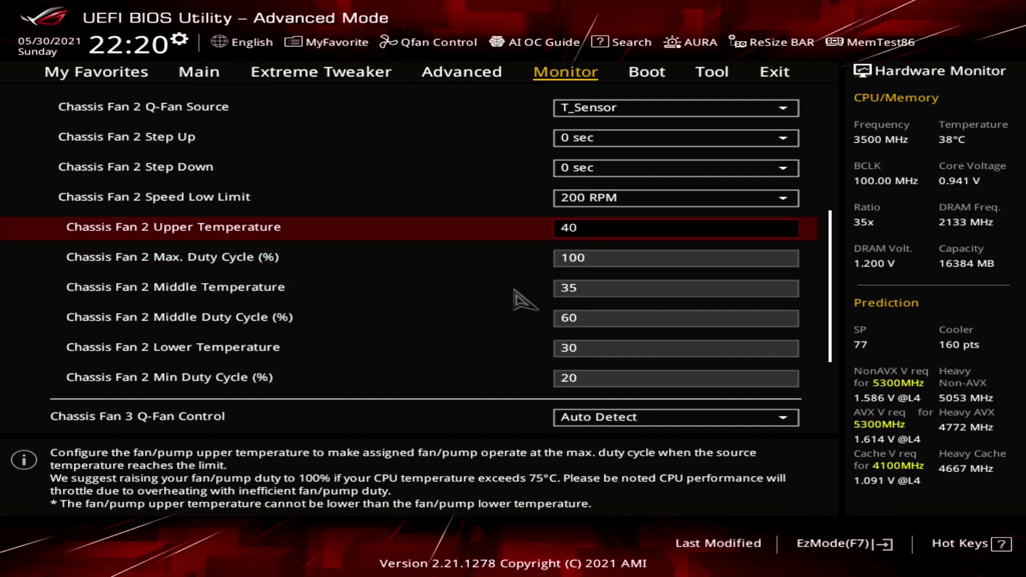
key(Down)
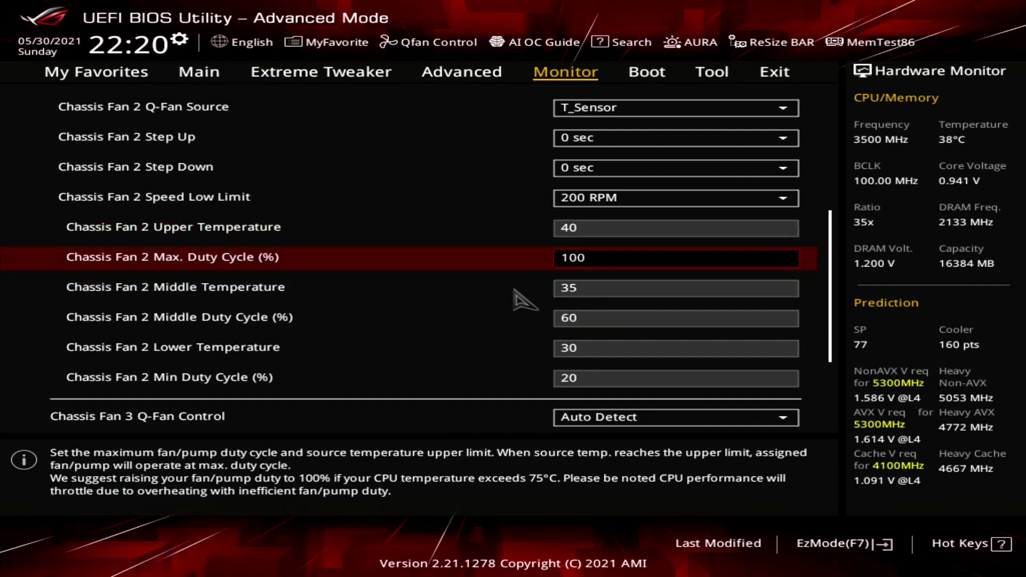
key(F10)
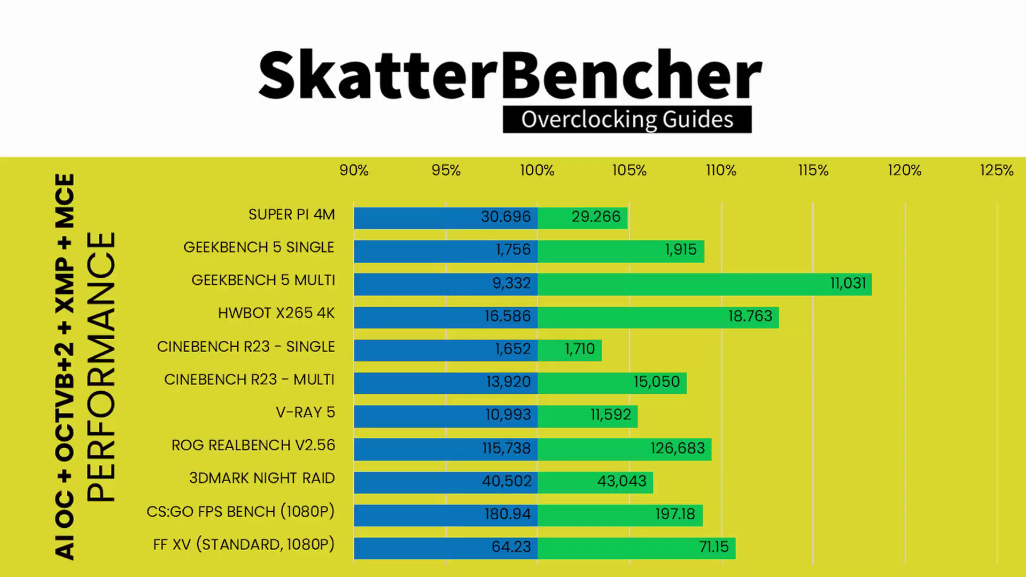